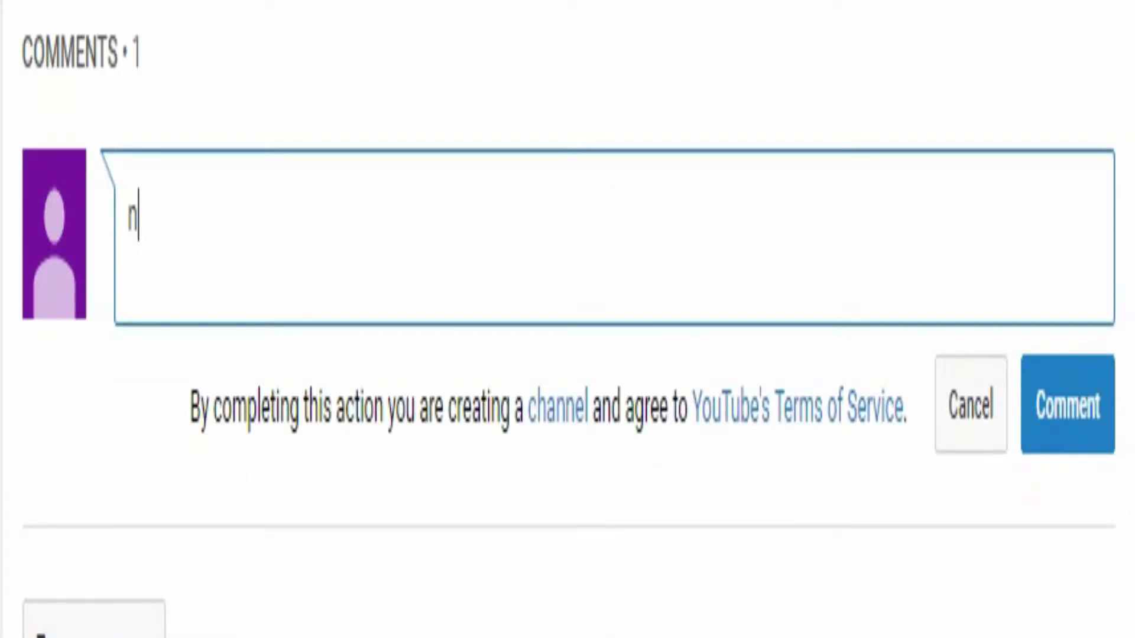
Step: Write the comment 'nice video' in the YouTube comment box
type("ice")
type(" video")
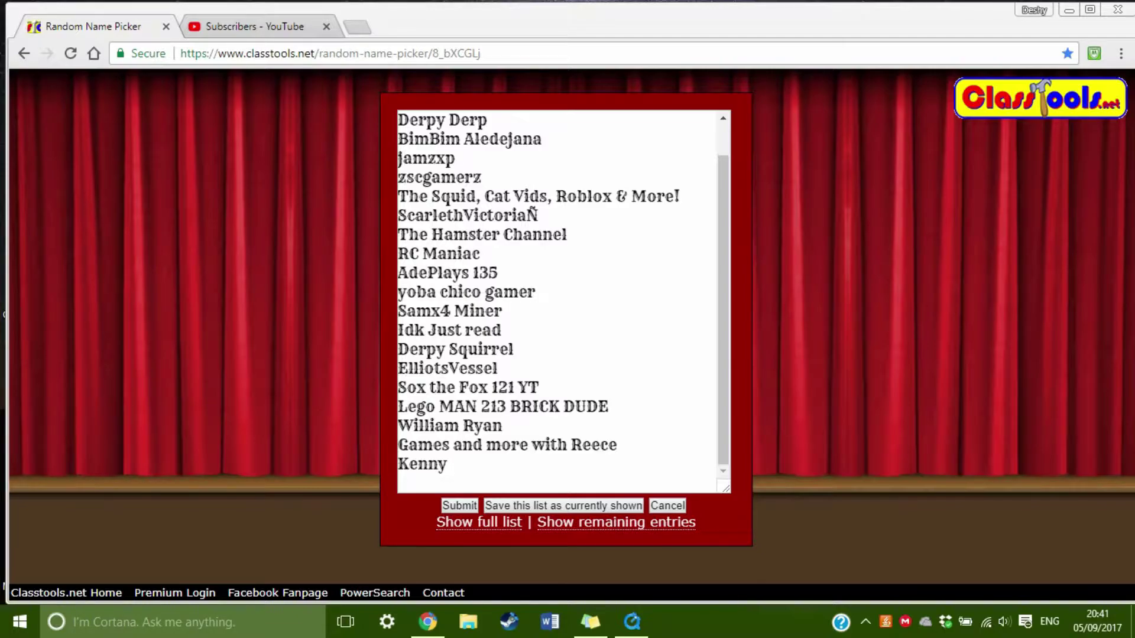
scroll(562, 296, "up", 1)
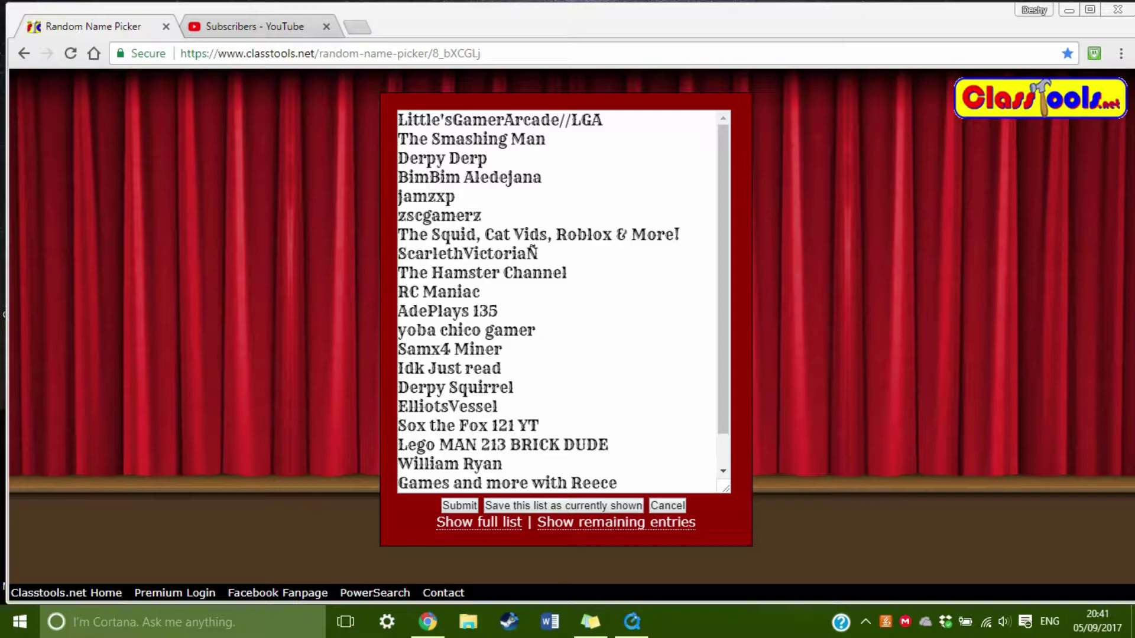
scroll(562, 300, "down", 1)
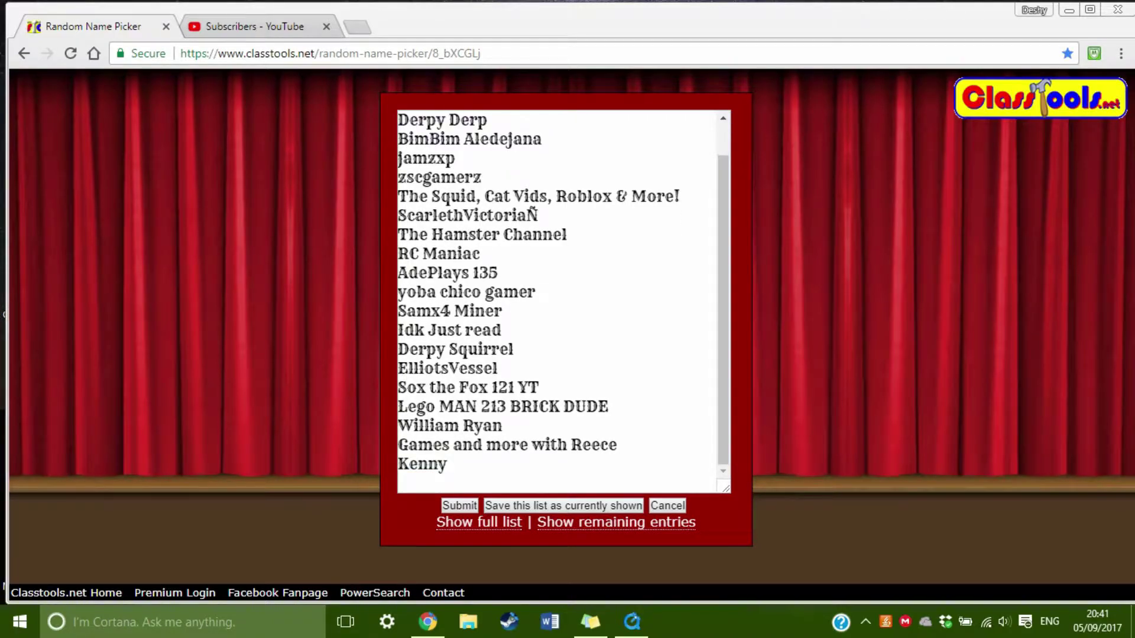
scroll(563, 300, "up", 1)
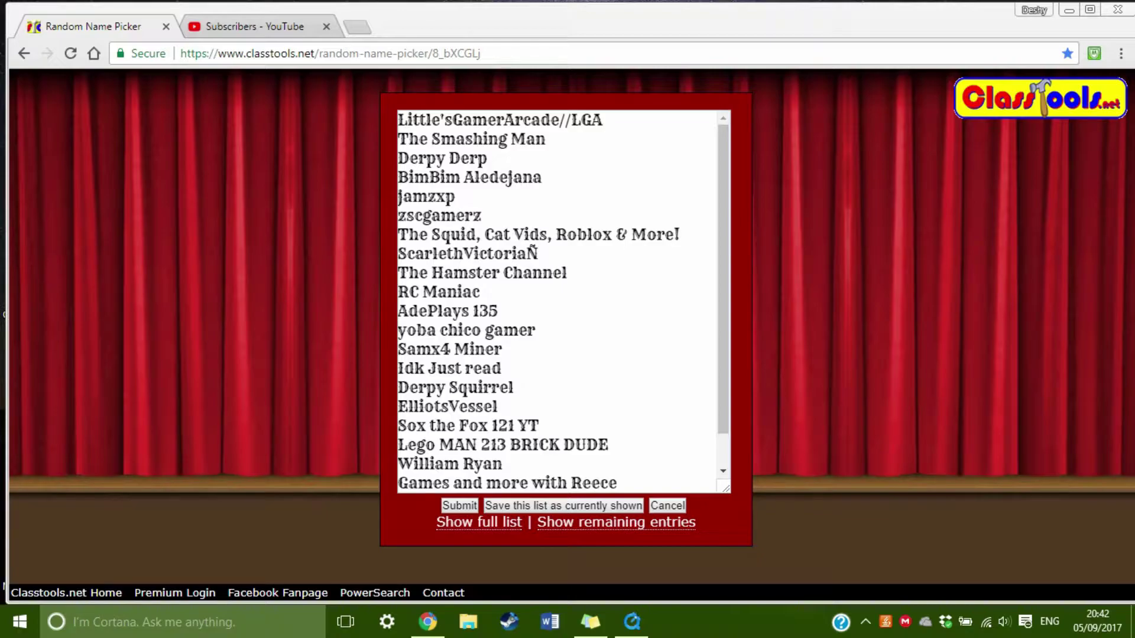
scroll(561, 295, "down", 1)
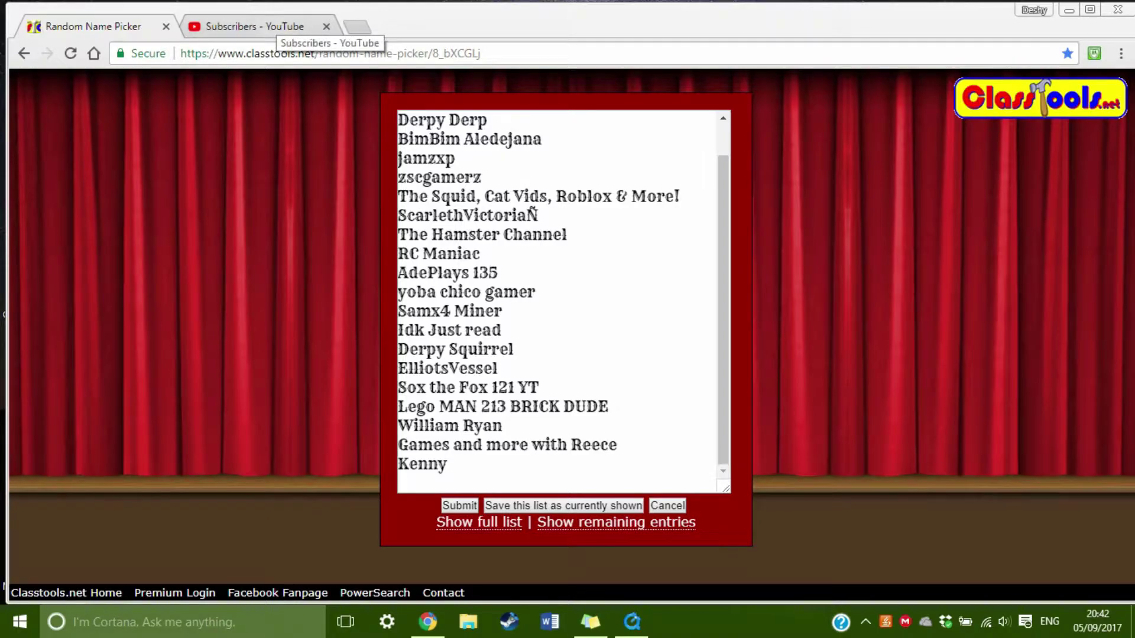
Step: Append the newest subscriber's channel name on a new line of the name list, then return to Subscribers
left_click(277, 28)
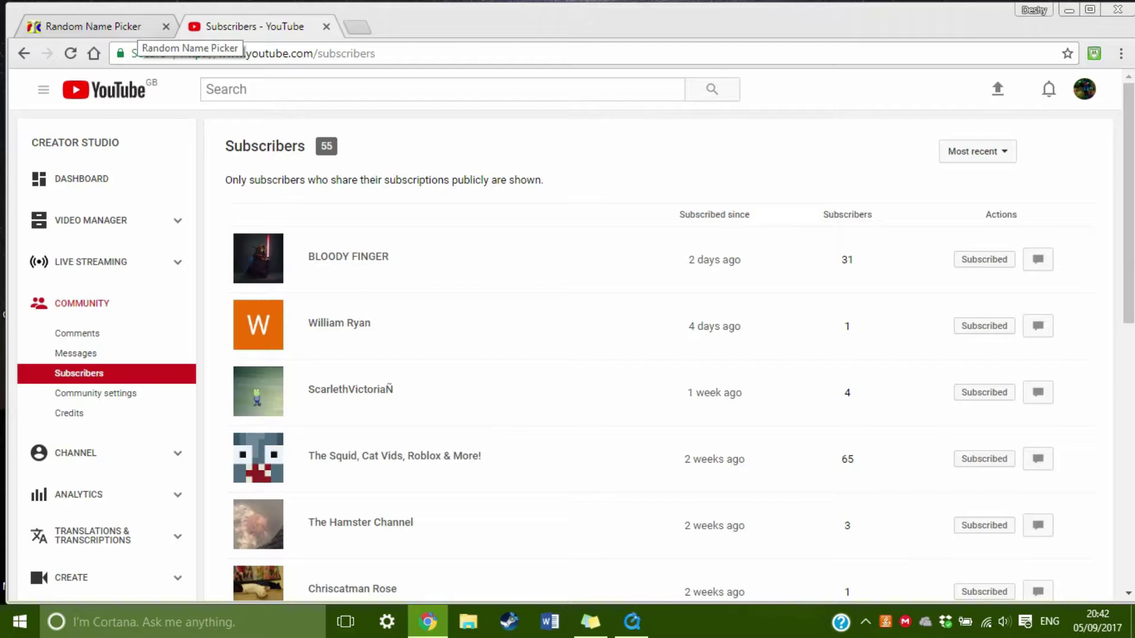
left_click(139, 28)
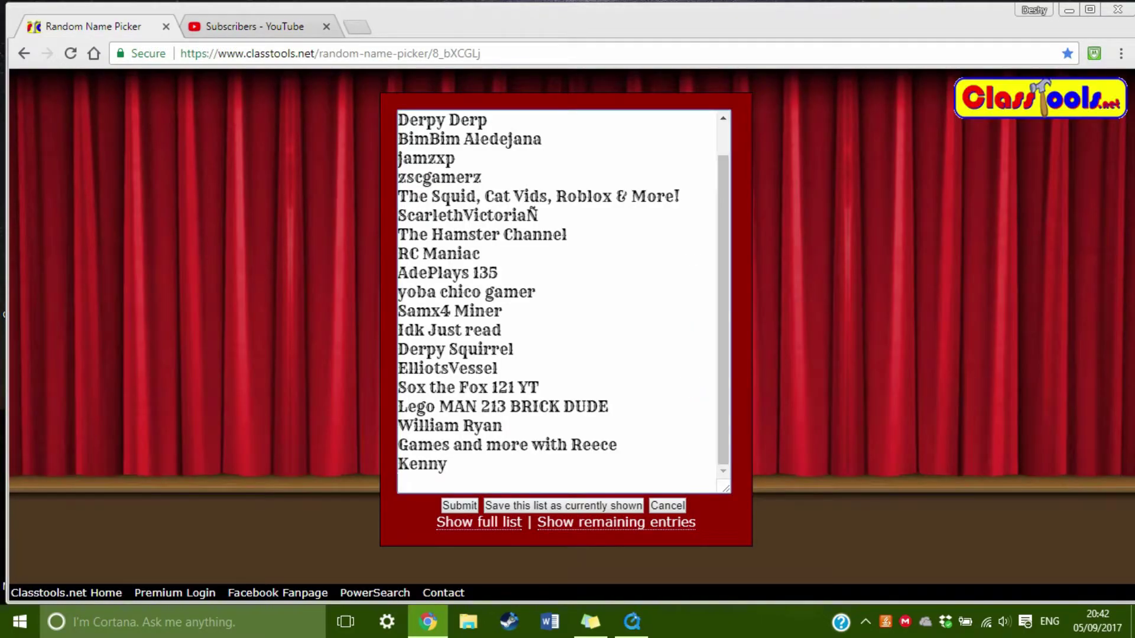
type("Bloody fin")
type("ger")
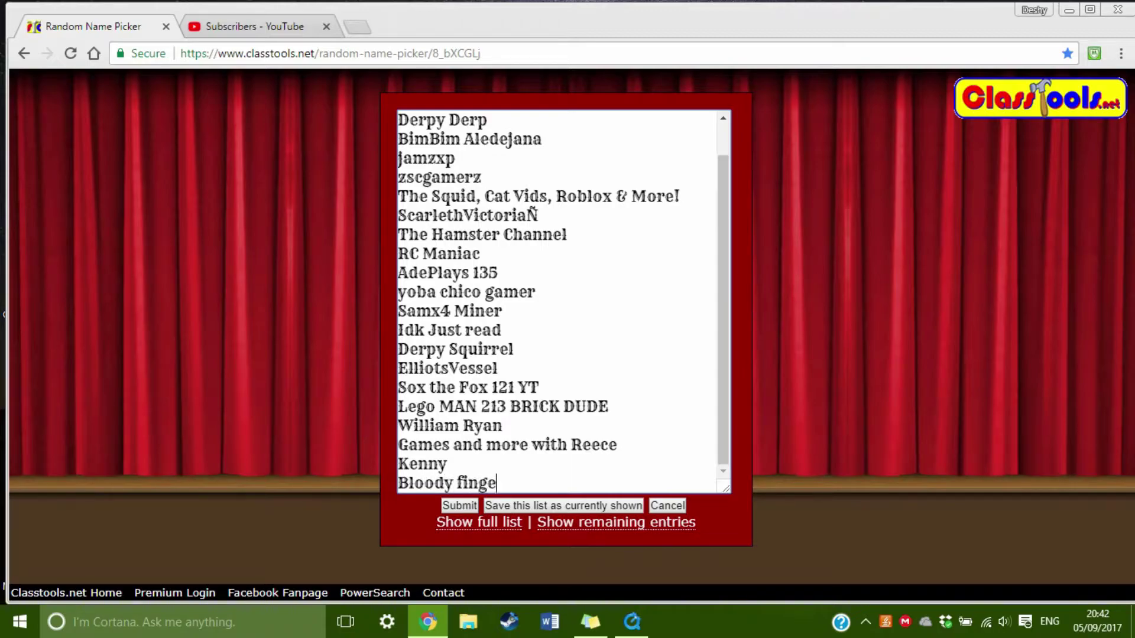
key("Return")
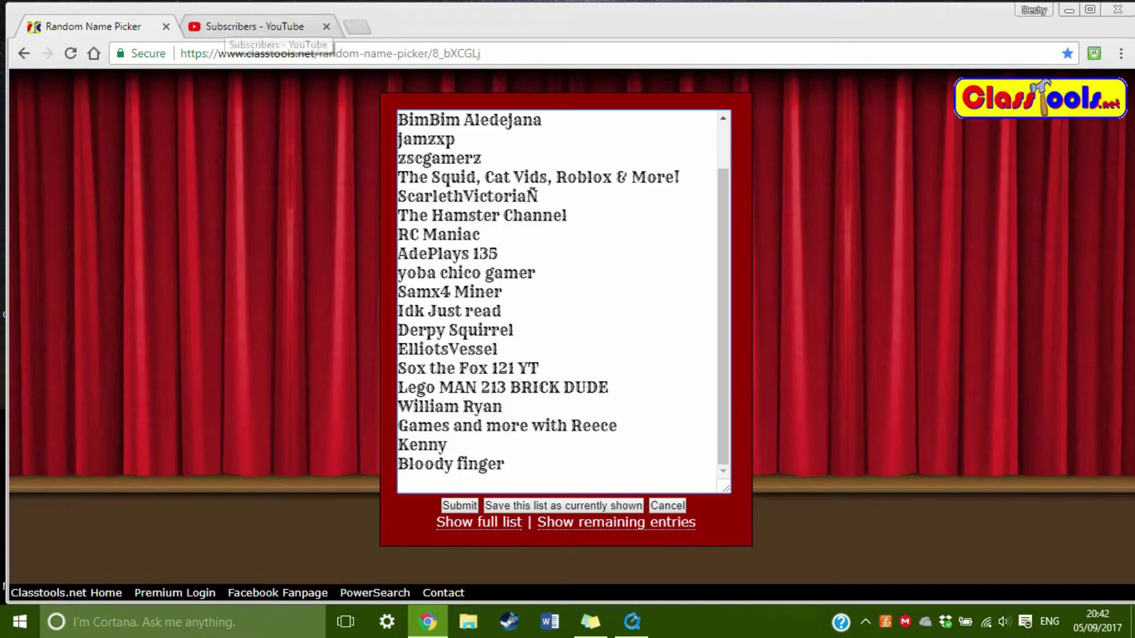
key("ctrl+Tab")
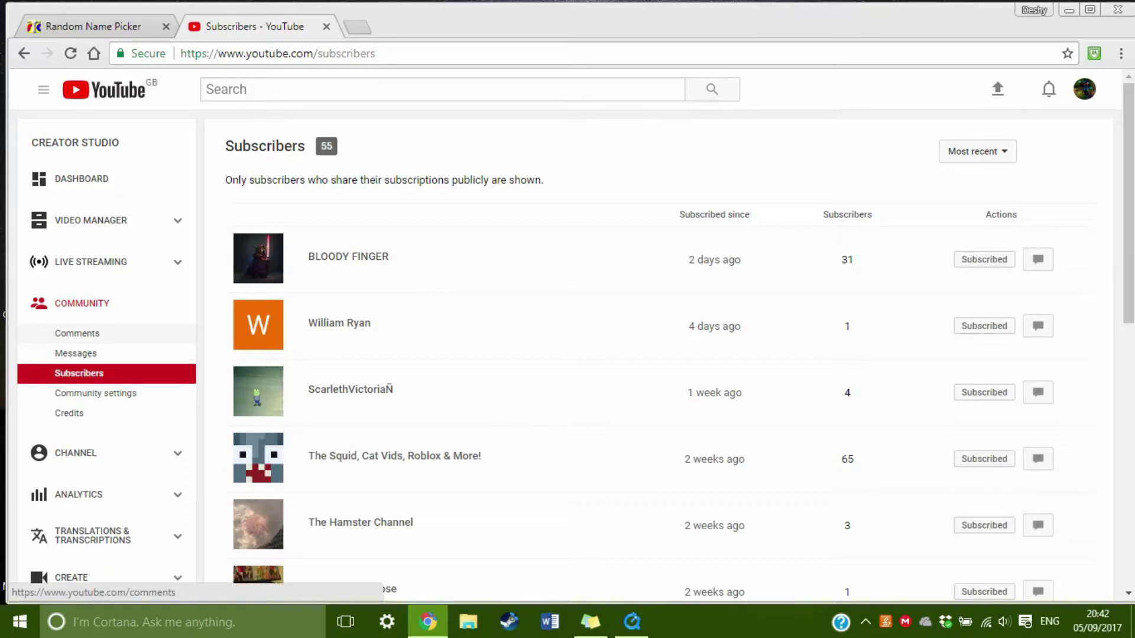
Step: Open the channel's Comments page in Creator Studio and scroll through the recent comments
left_click(77, 333)
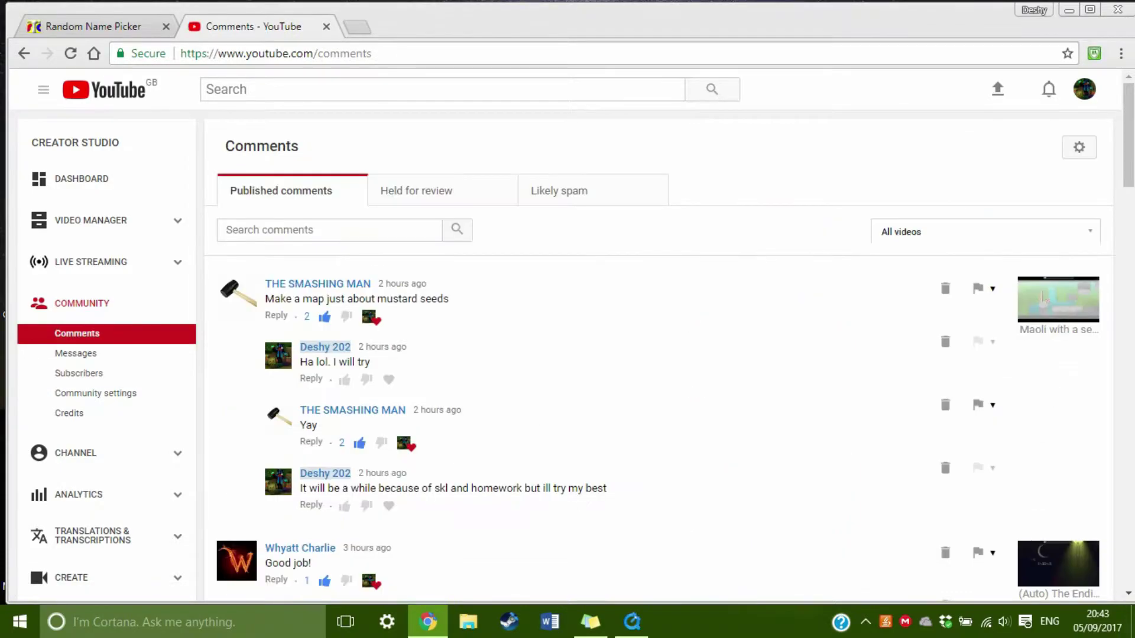
scroll(567, 343, "down", 5)
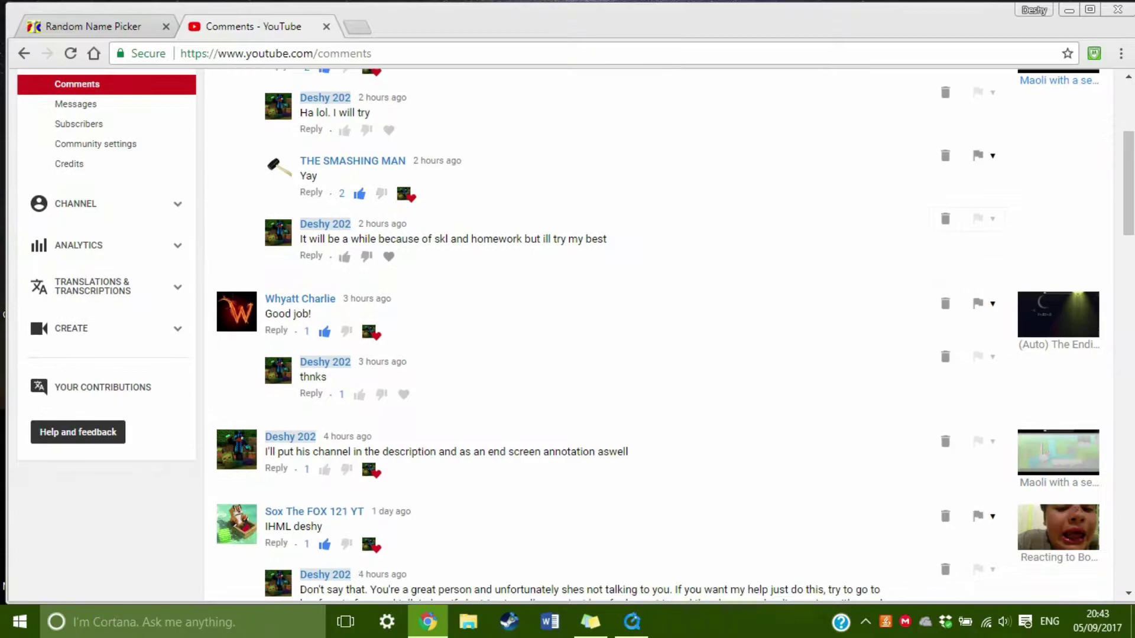
scroll(568, 343, "down", 6)
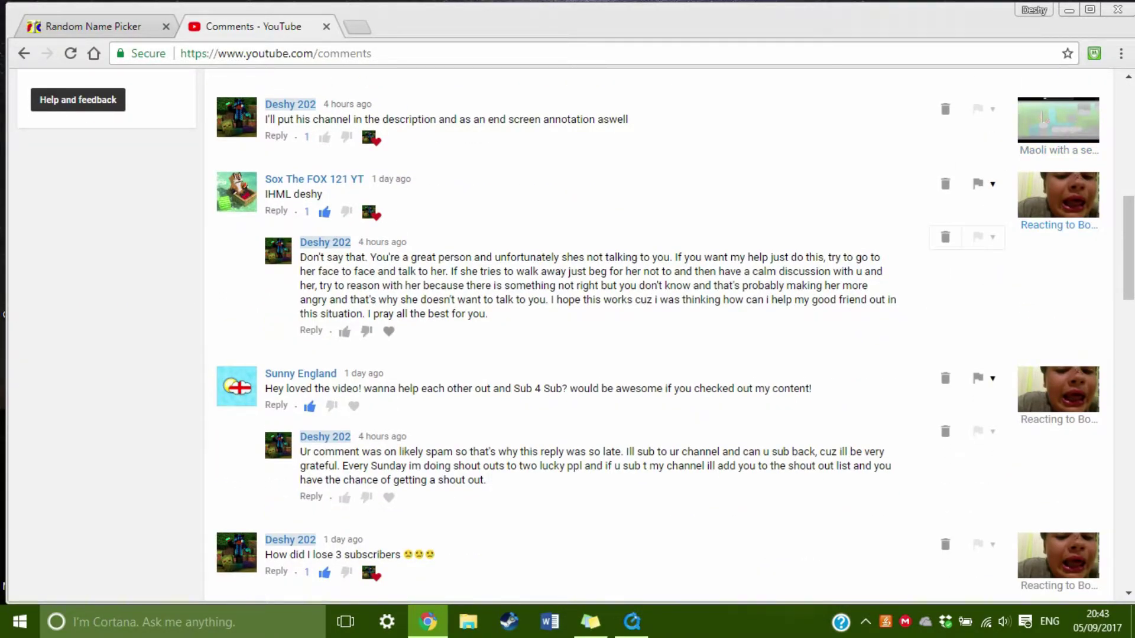
scroll(568, 331, "down", 2)
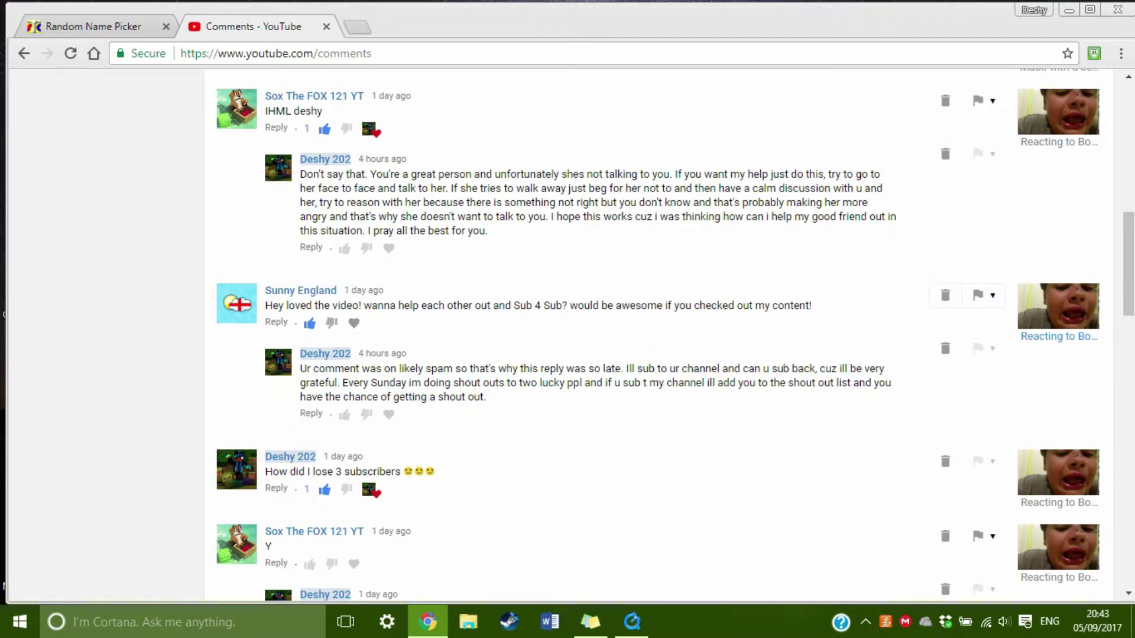
scroll(567, 331, "down", 3)
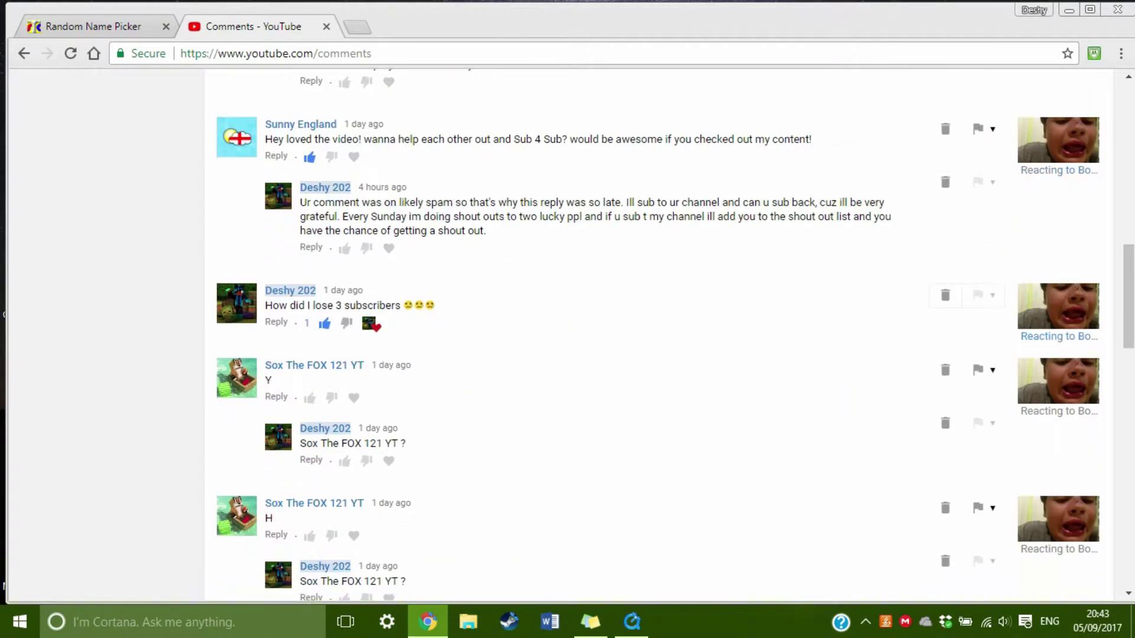
scroll(568, 331, "down", 8)
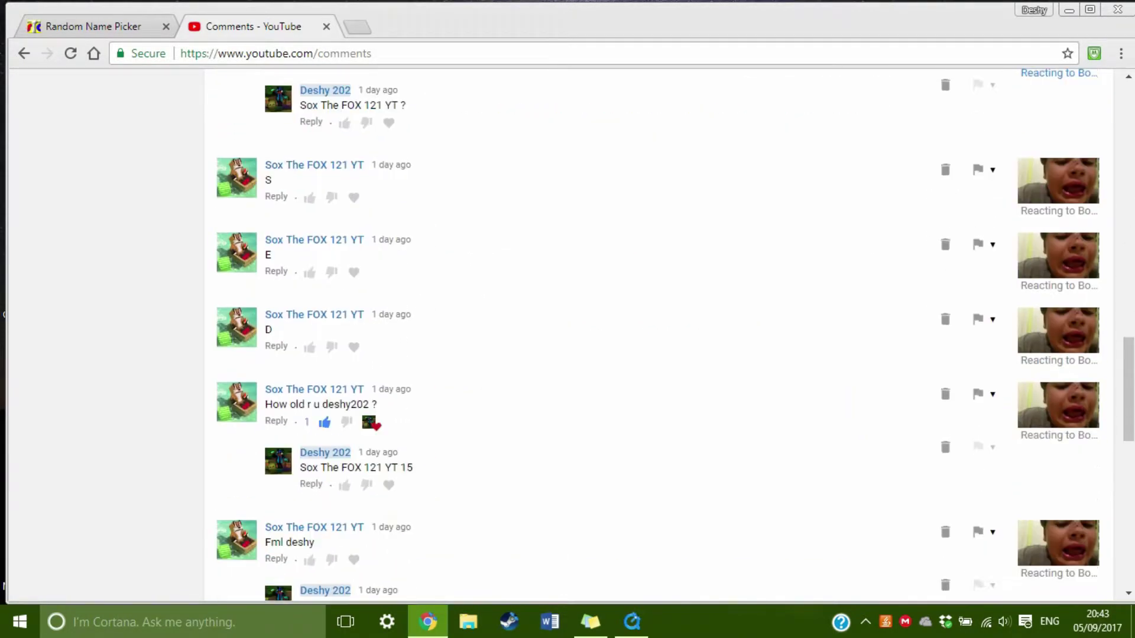
scroll(568, 331, "down", 5)
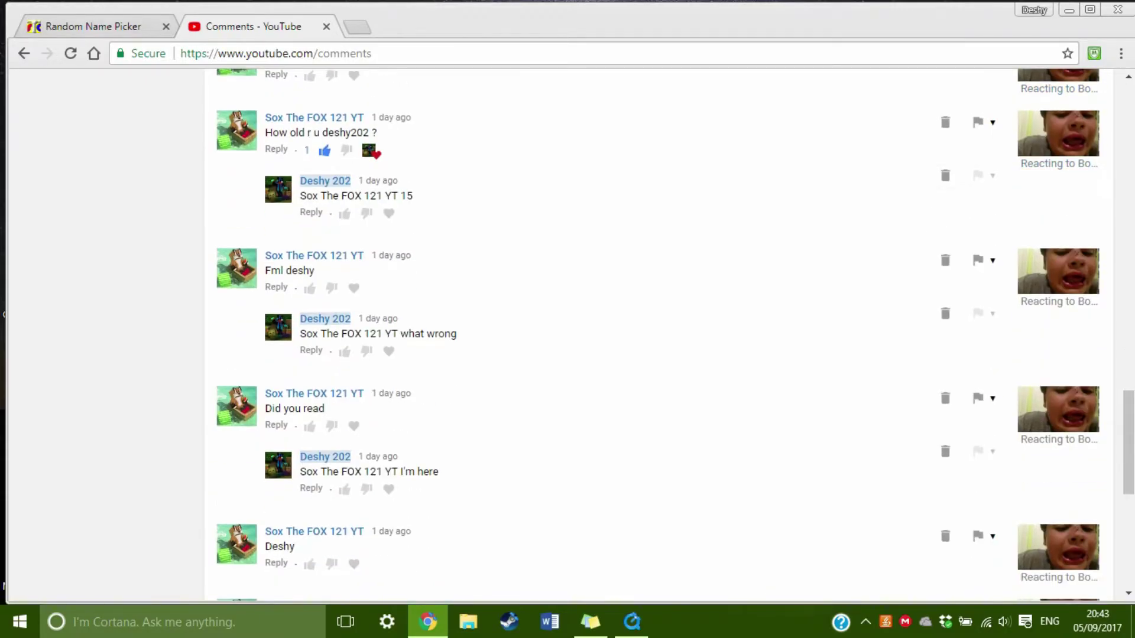
Step: Add a commenter's channel name on a new line of the name picker list
left_click(98, 26)
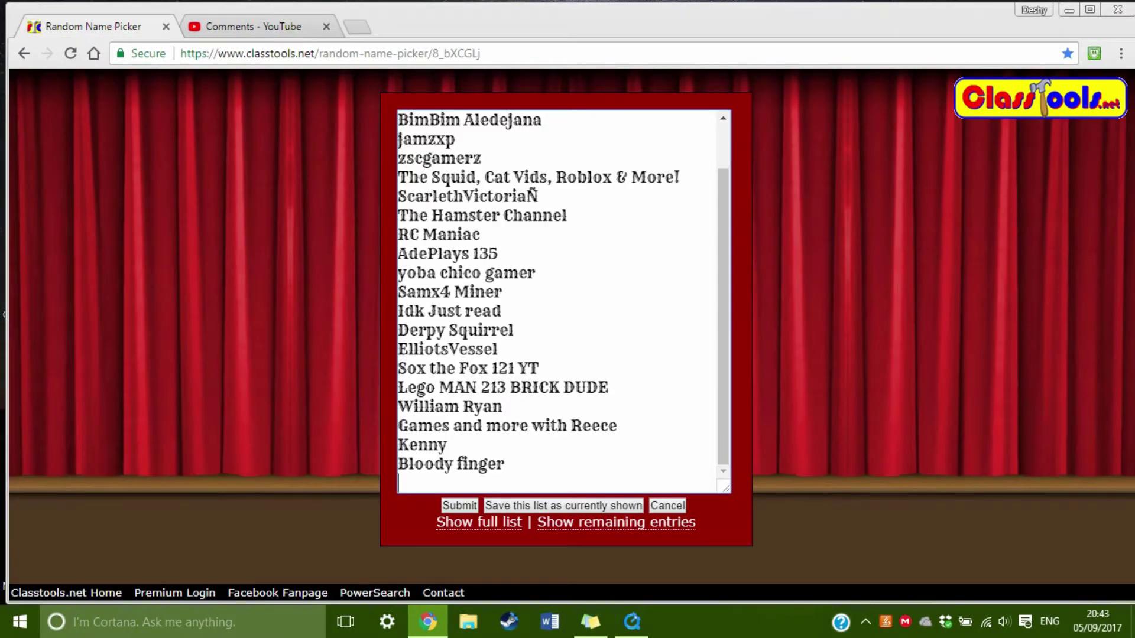
type("sunny ")
type("england")
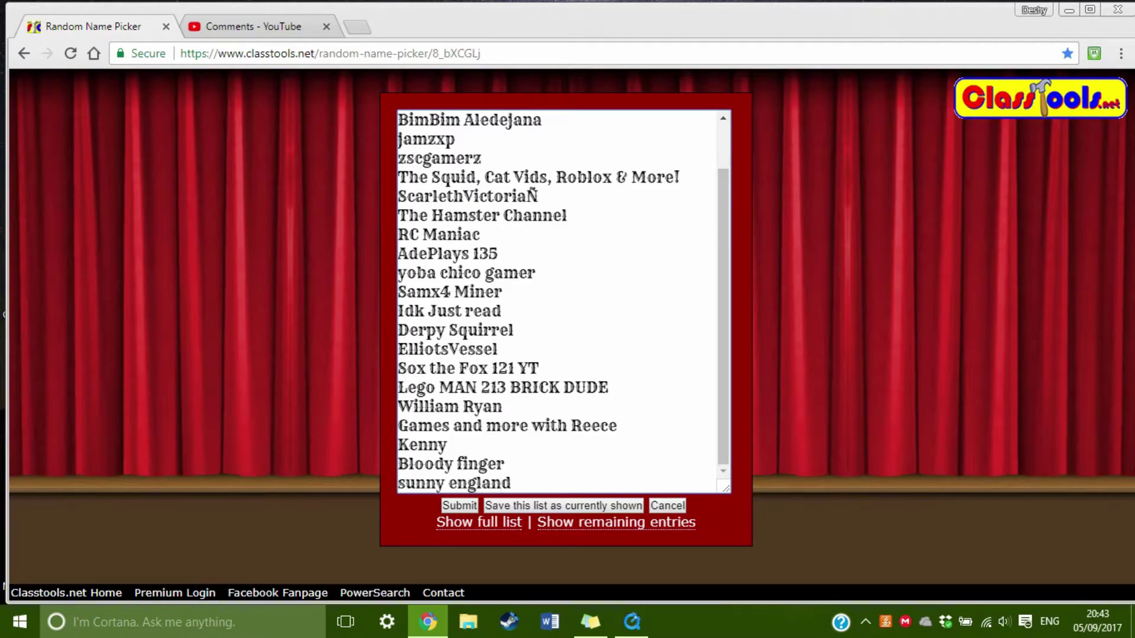
key("Return")
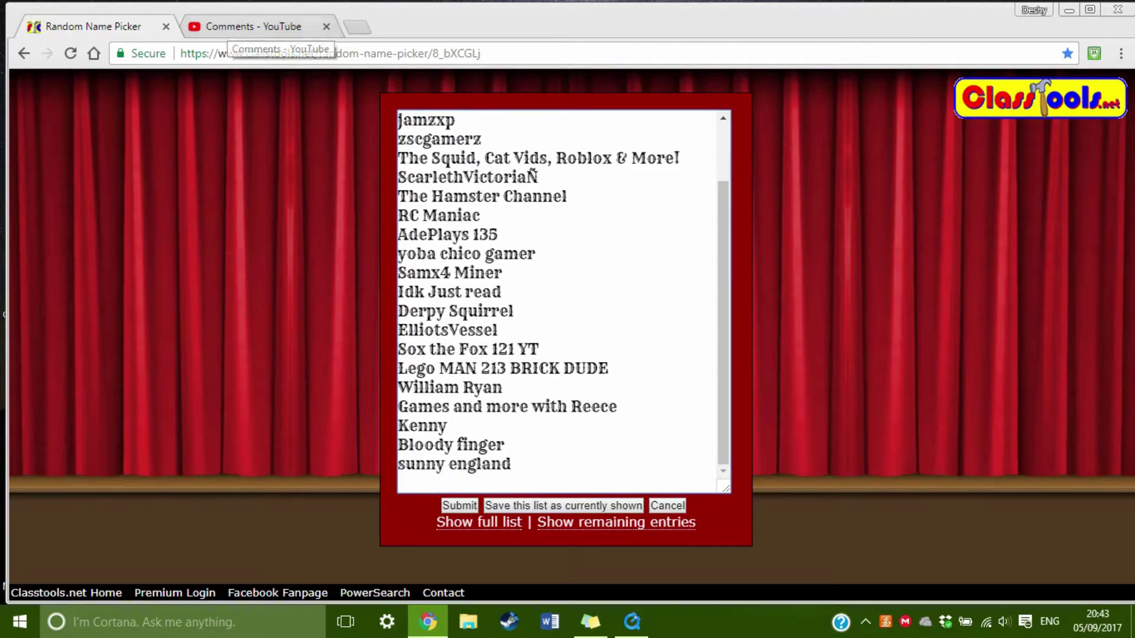
left_click(248, 26)
Step: Load the older comments and scroll down to the 'I subscribed' comment
scroll(568, 331, "down", 7)
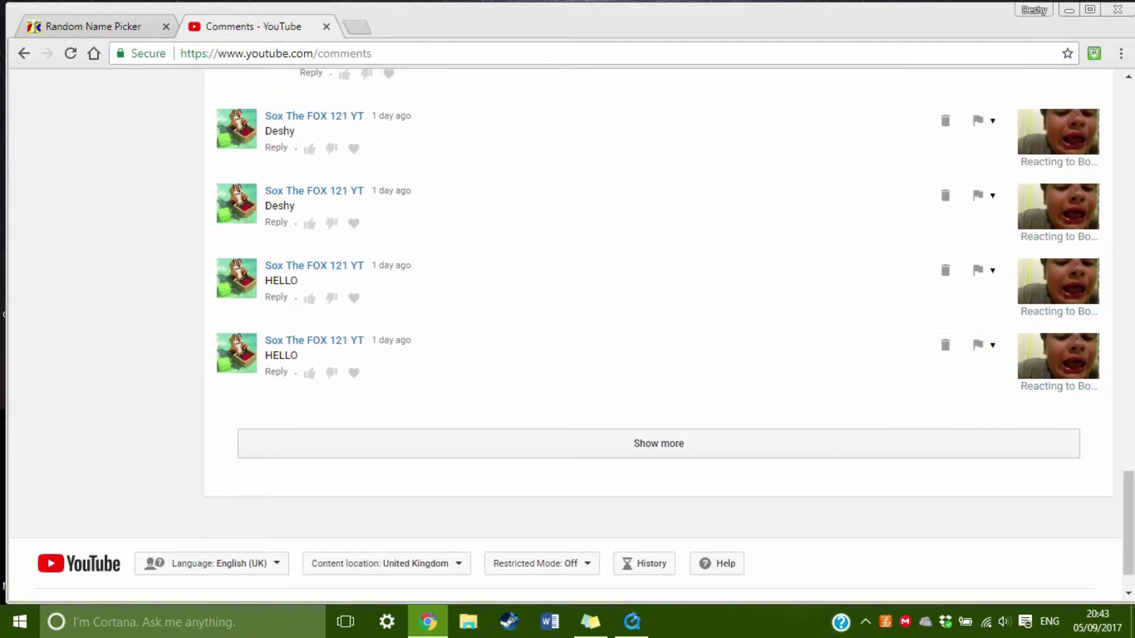
left_click(658, 444)
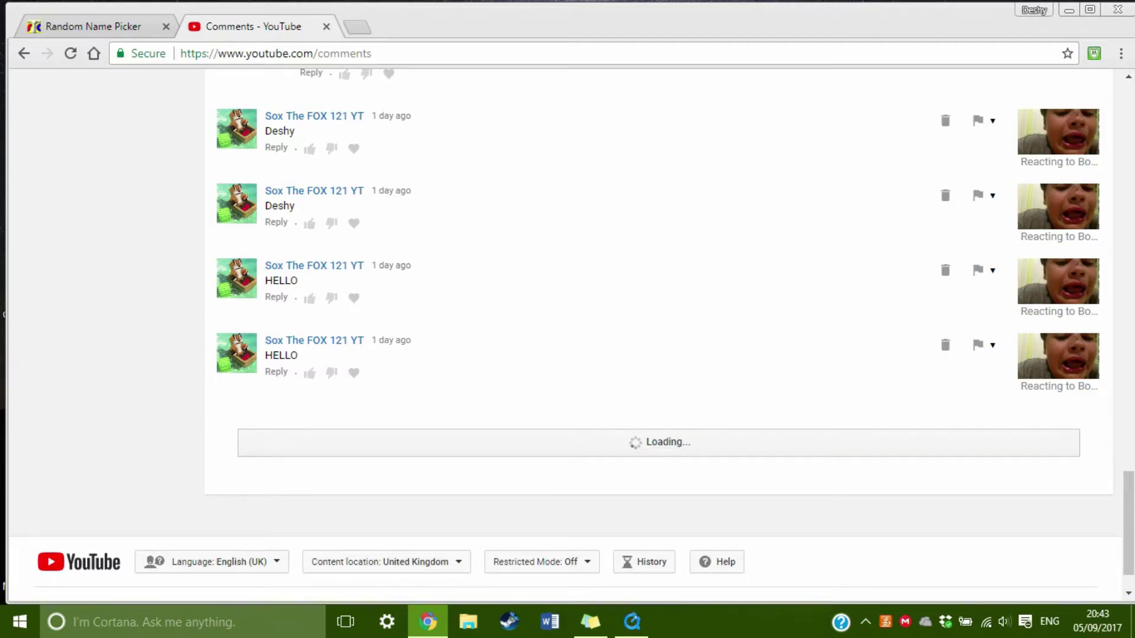
scroll(1058, 423, "down", 1)
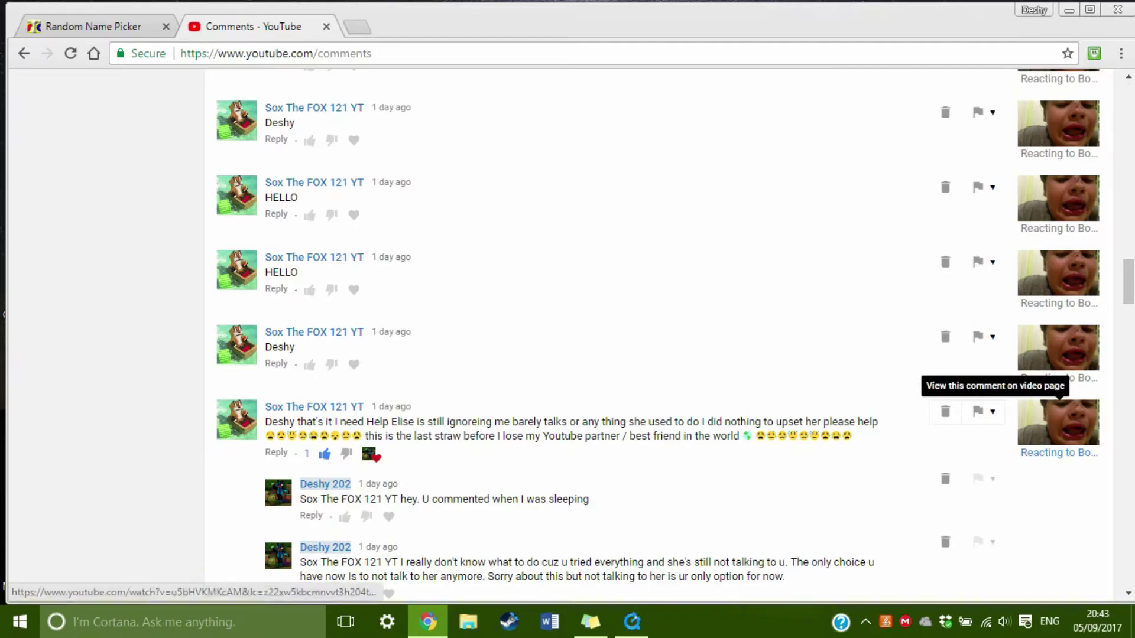
scroll(1058, 423, "down", 4)
scroll(1058, 423, "down", 2)
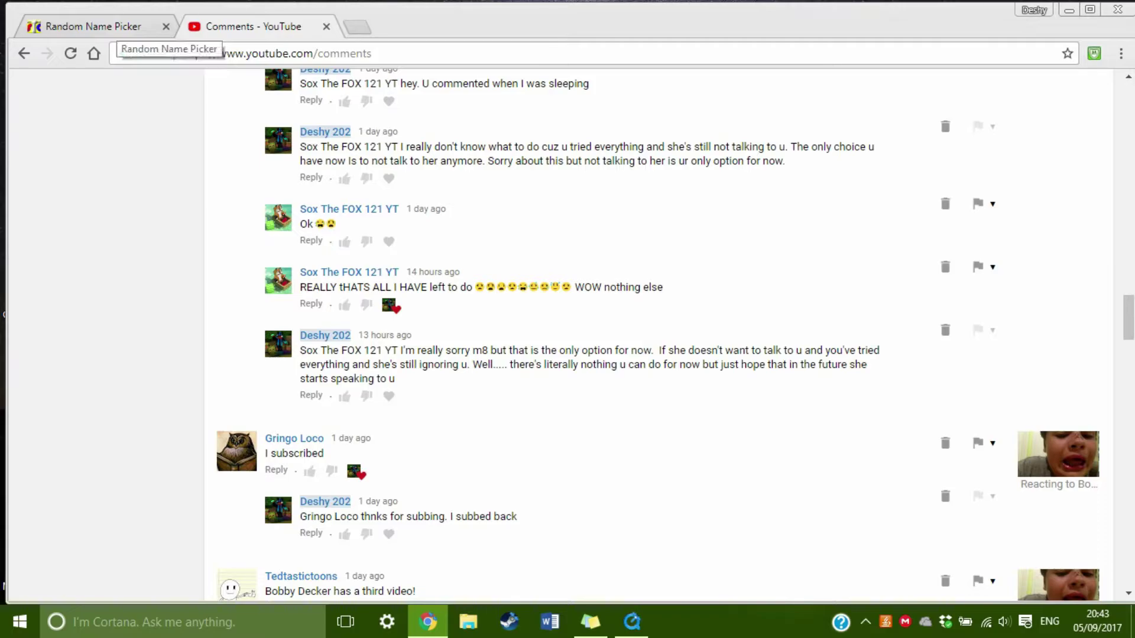
Step: Copy the 'I subscribed' commenter's name onto the end of the name list
left_click(115, 26)
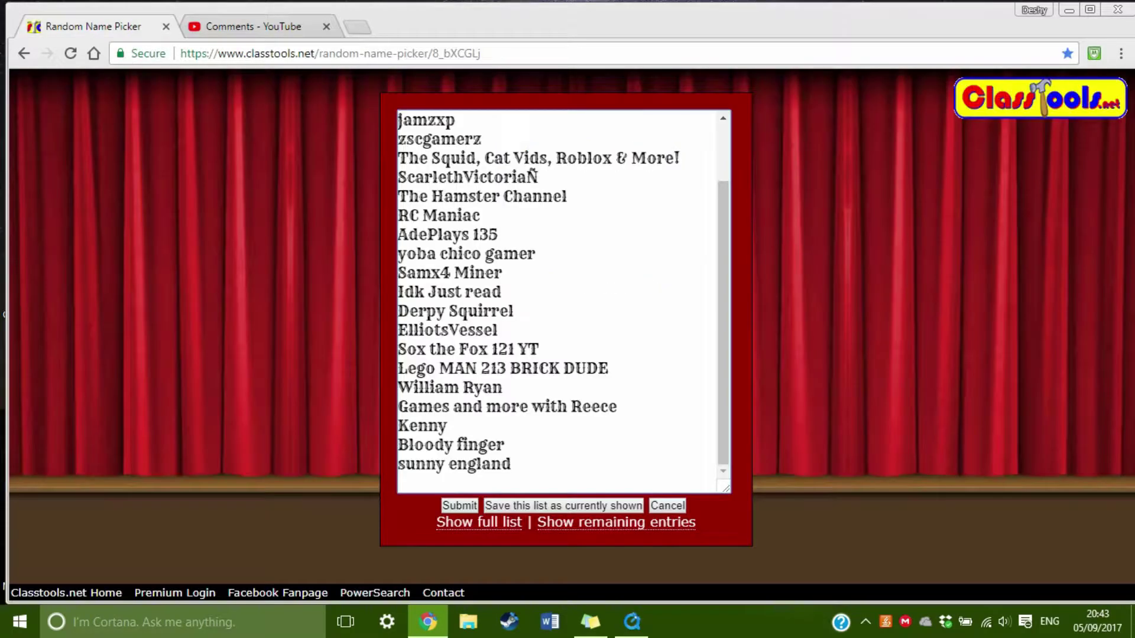
left_click(254, 26)
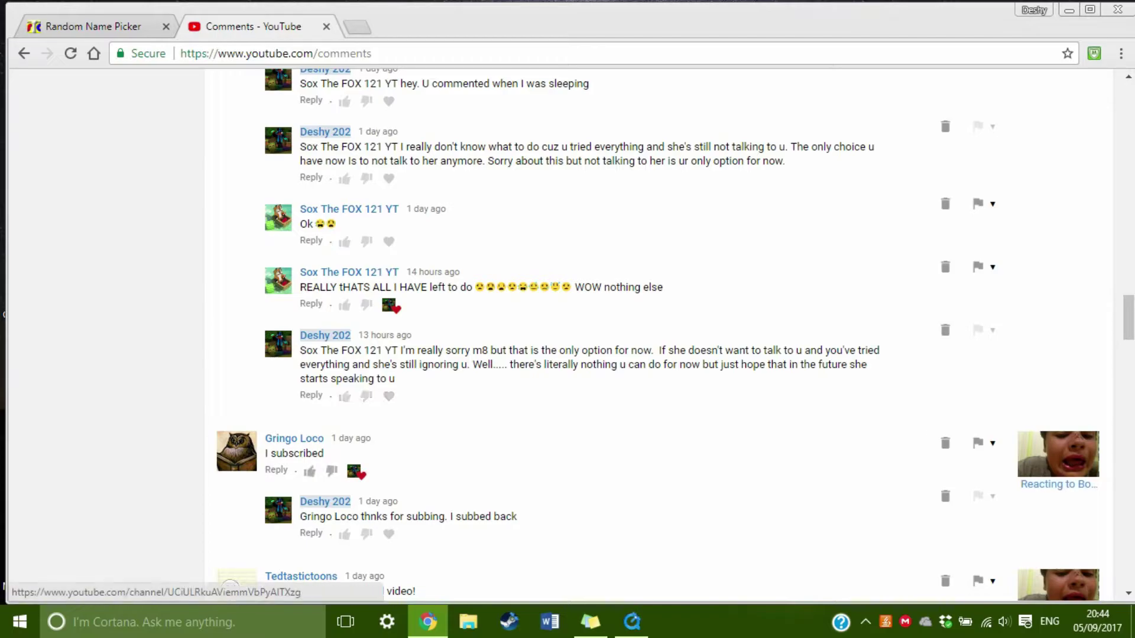
left_click_drag(265, 438, 324, 437)
key("ctrl+c")
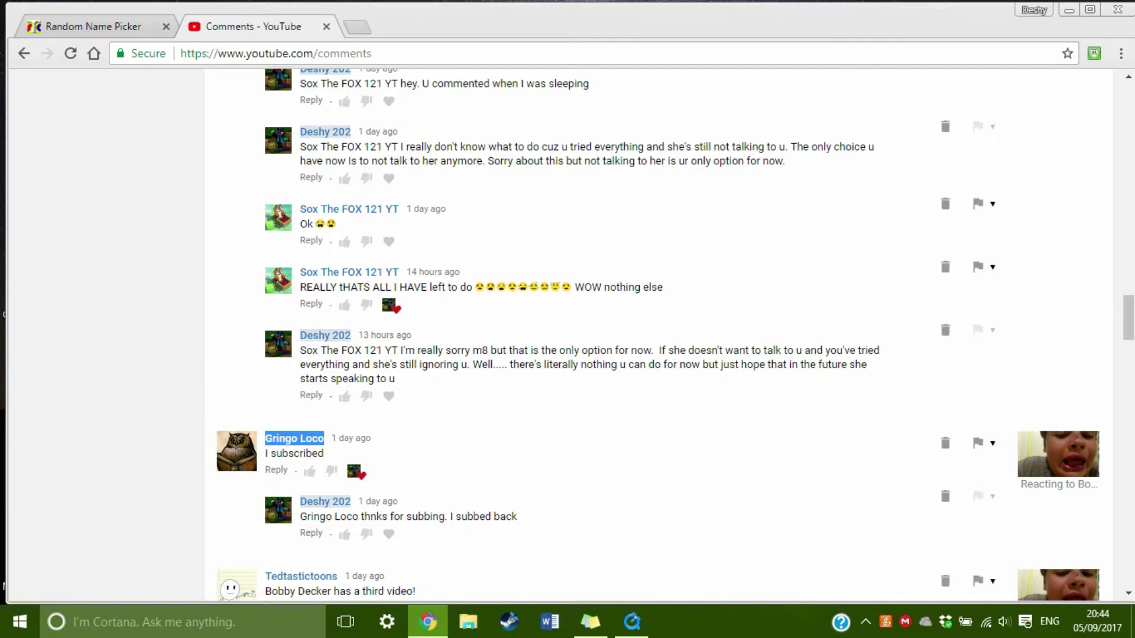
key("ctrl+shift+Tab")
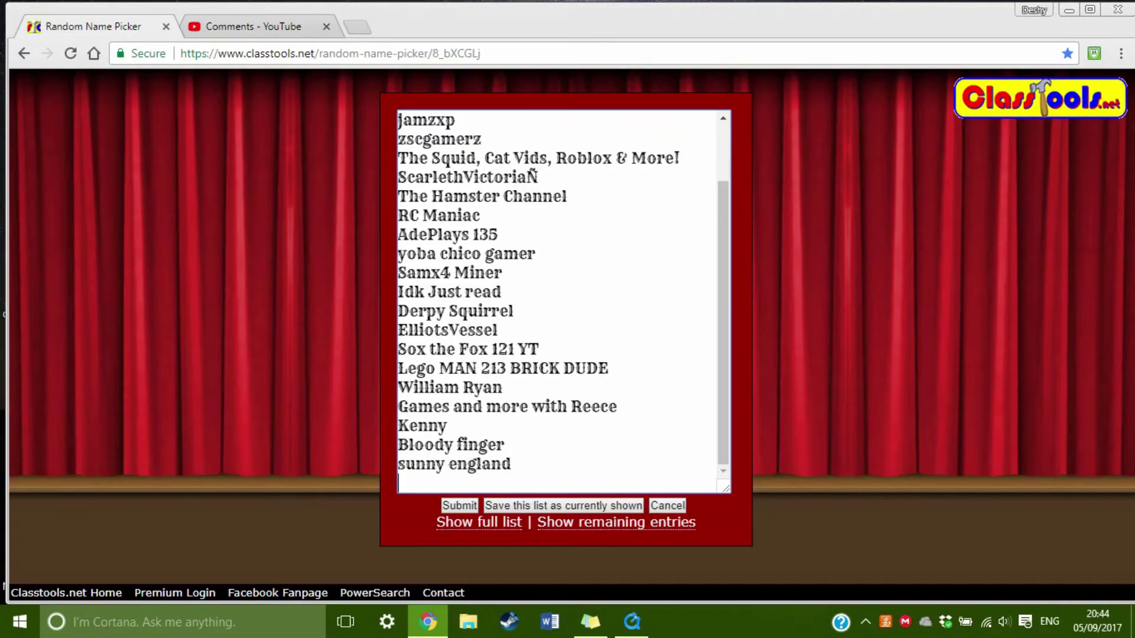
key("ctrl+v")
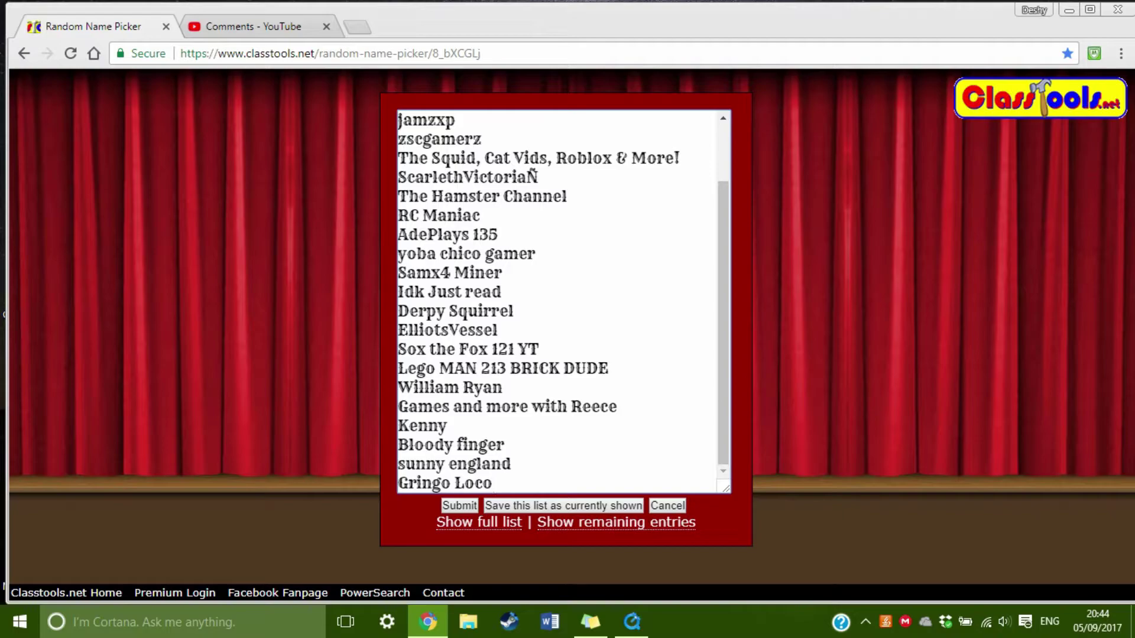
key("Return")
key("ctrl+Tab")
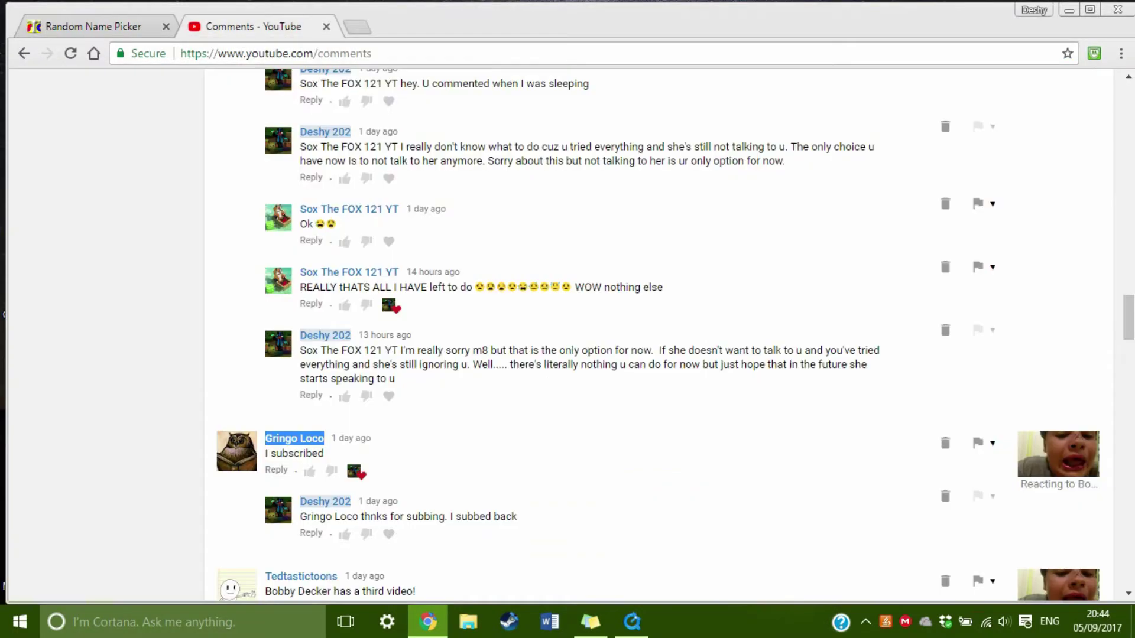
Step: Copy the shoutout commenter's channel name onto the end of the name list
scroll(532, 157, "down", 1)
scroll(657, 334, "down", 1)
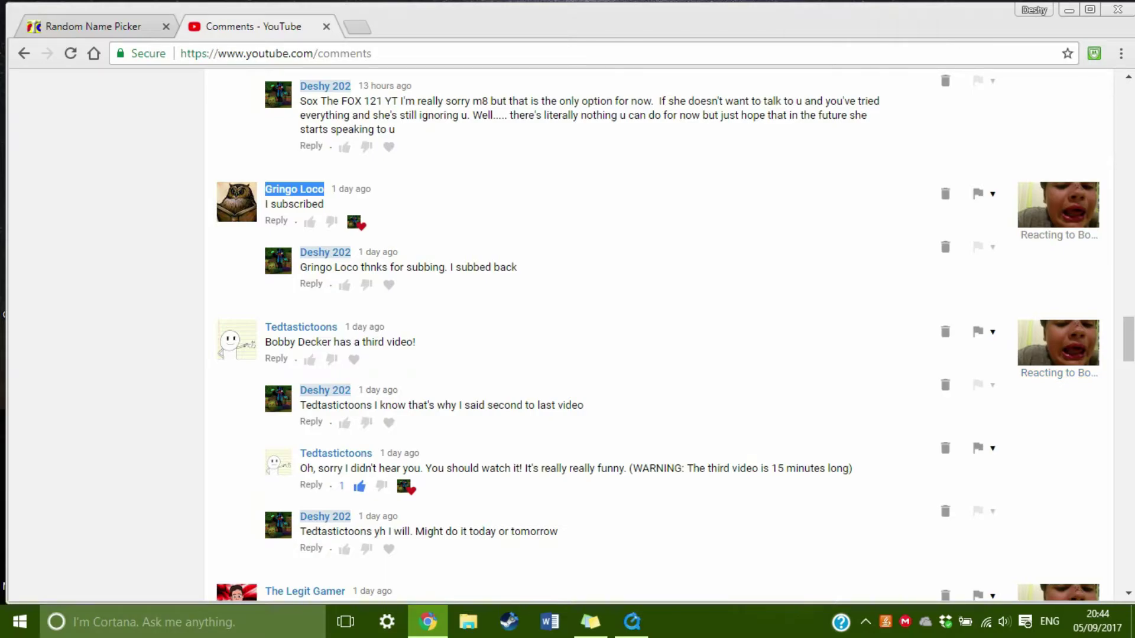
scroll(340, 585, "down", 1)
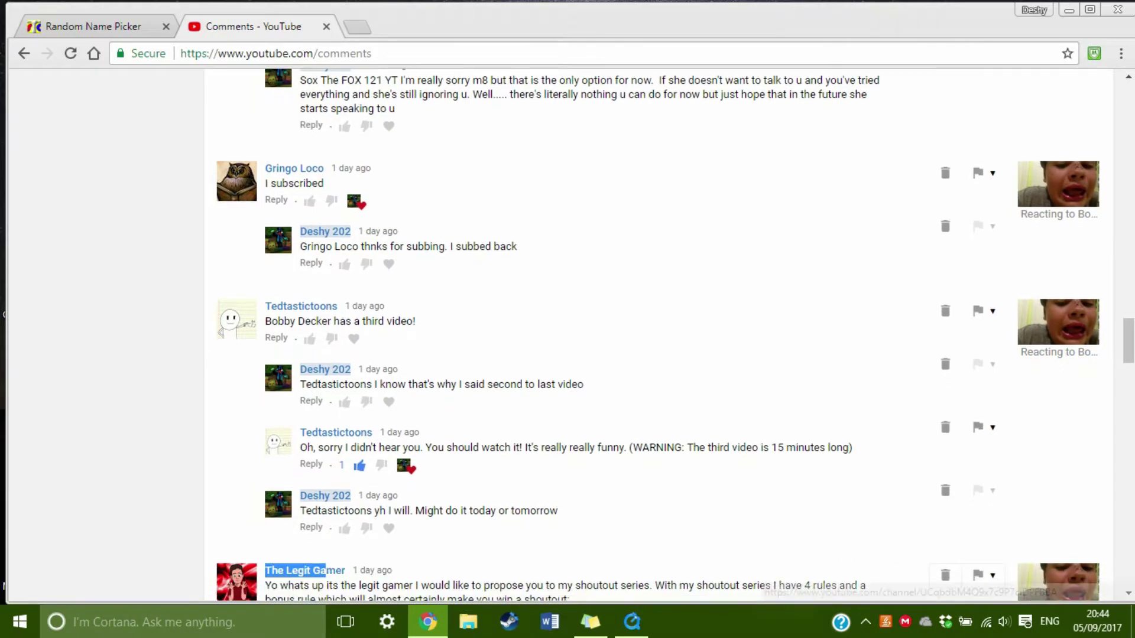
left_click_drag(342, 571, 347, 571)
key("ctrl+c")
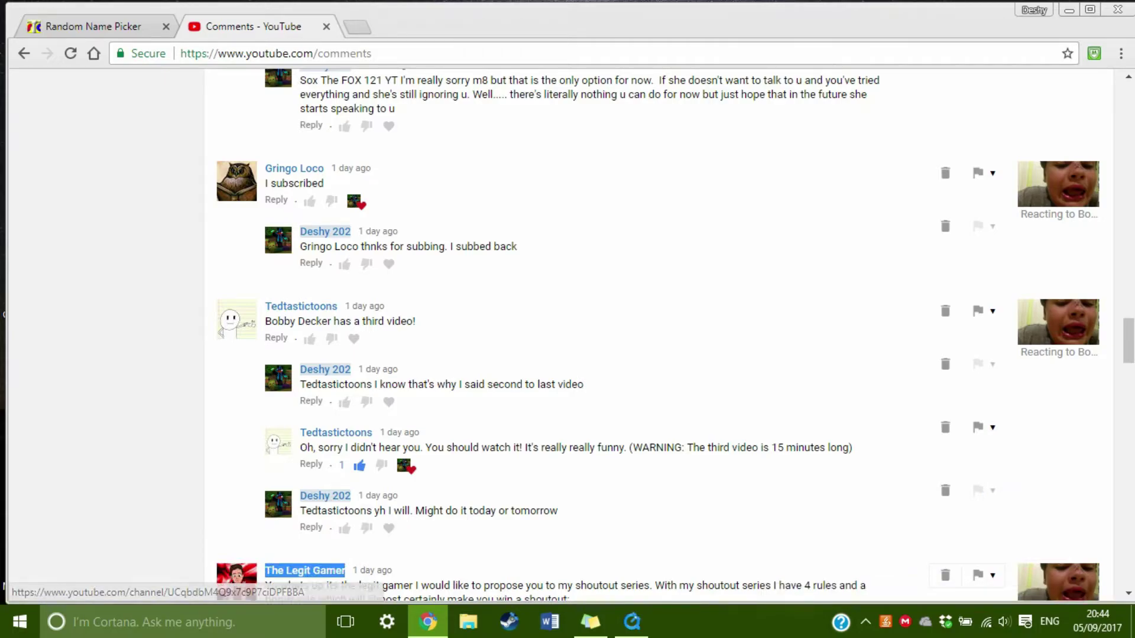
left_click(89, 26)
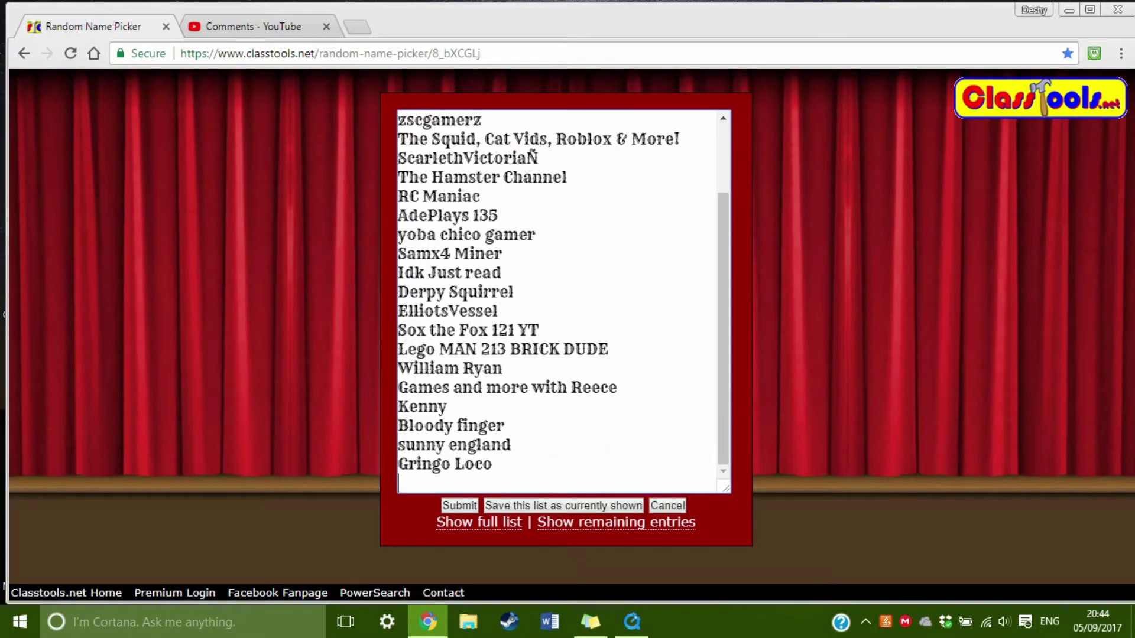
key("ctrl+v")
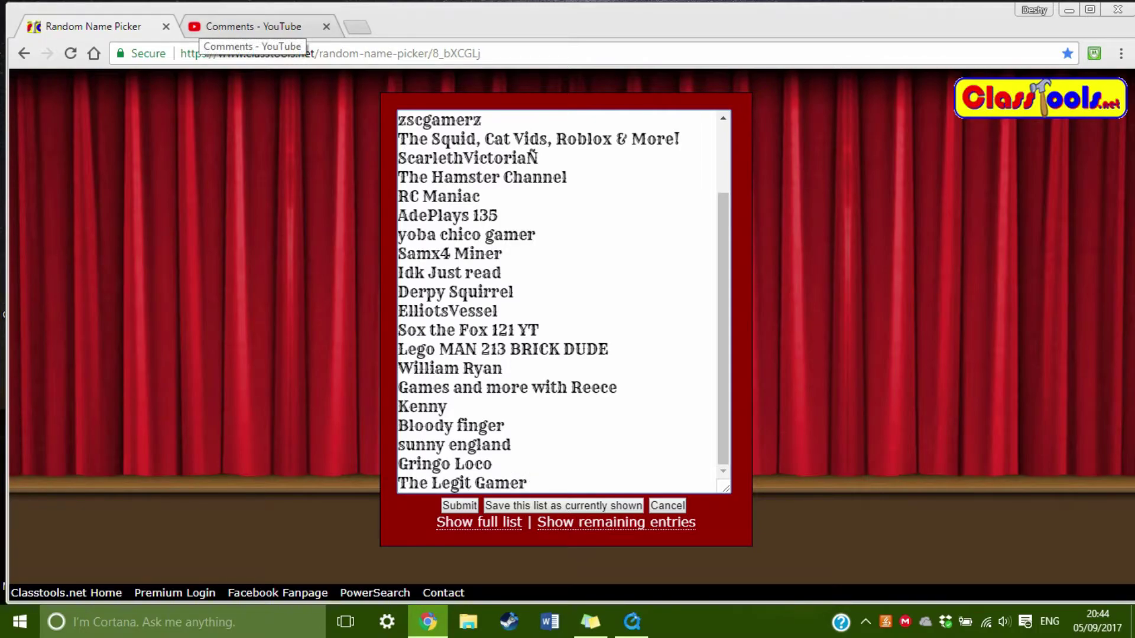
left_click(248, 26)
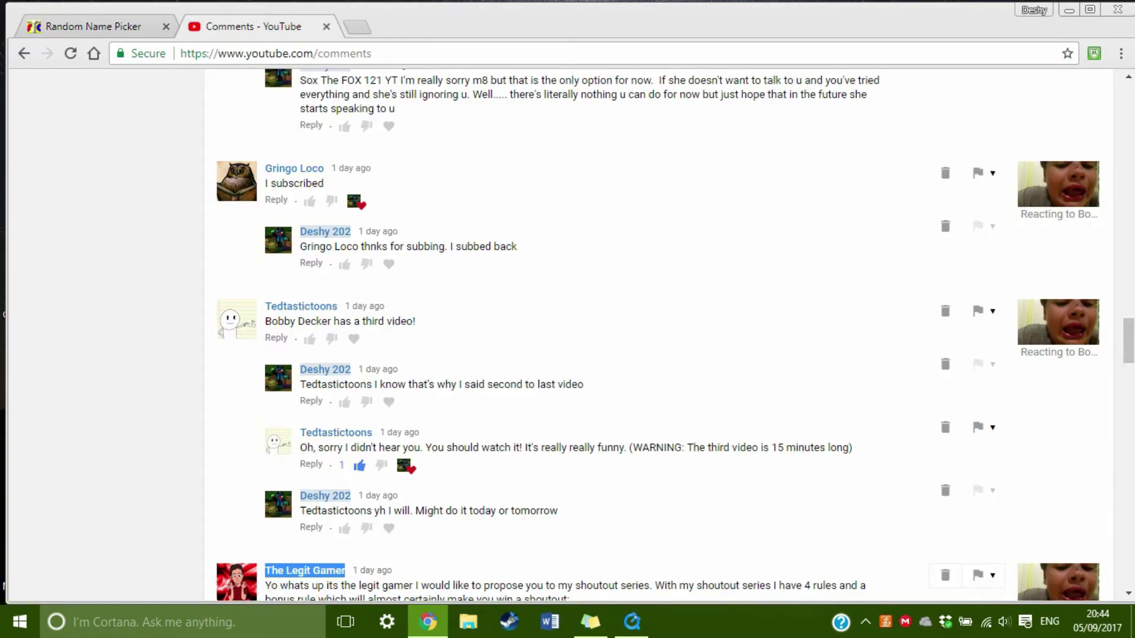
Step: Type one more commenter's name on a new last line of the list, then return to Comments
scroll(567, 331, "down", 12)
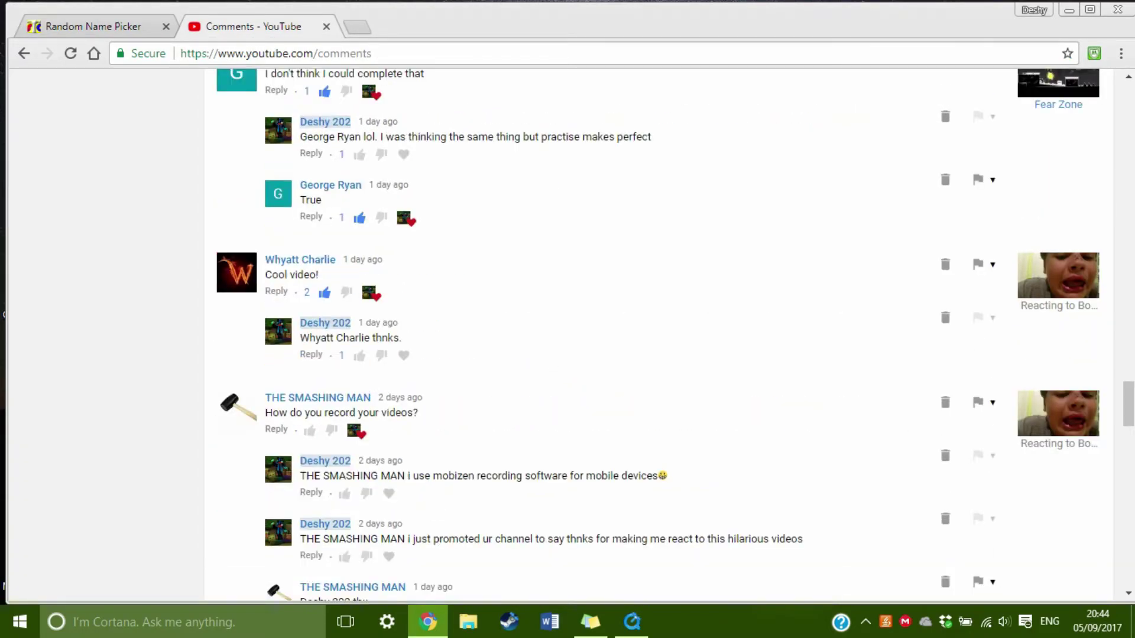
scroll(568, 331, "down", 7)
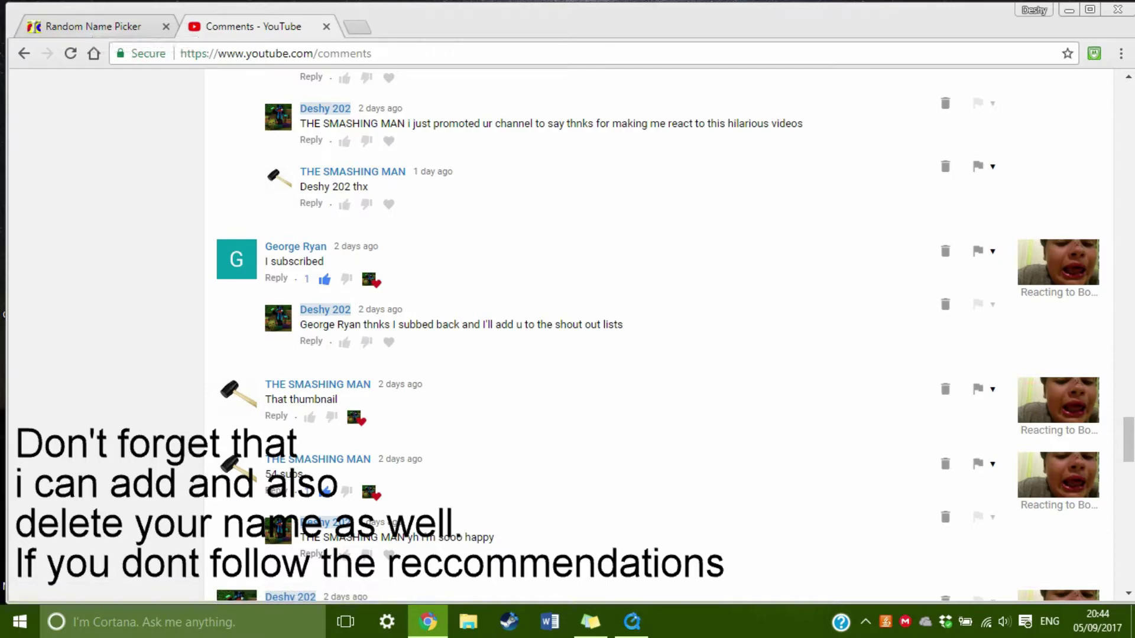
left_click(92, 26)
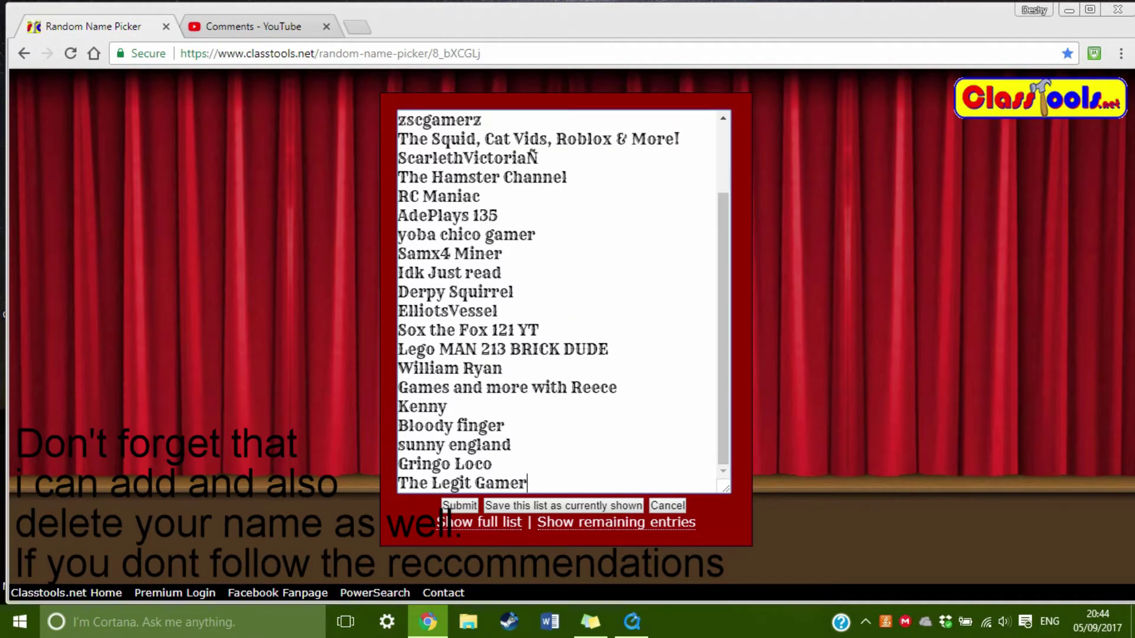
scroll(447, 512, "up", 3)
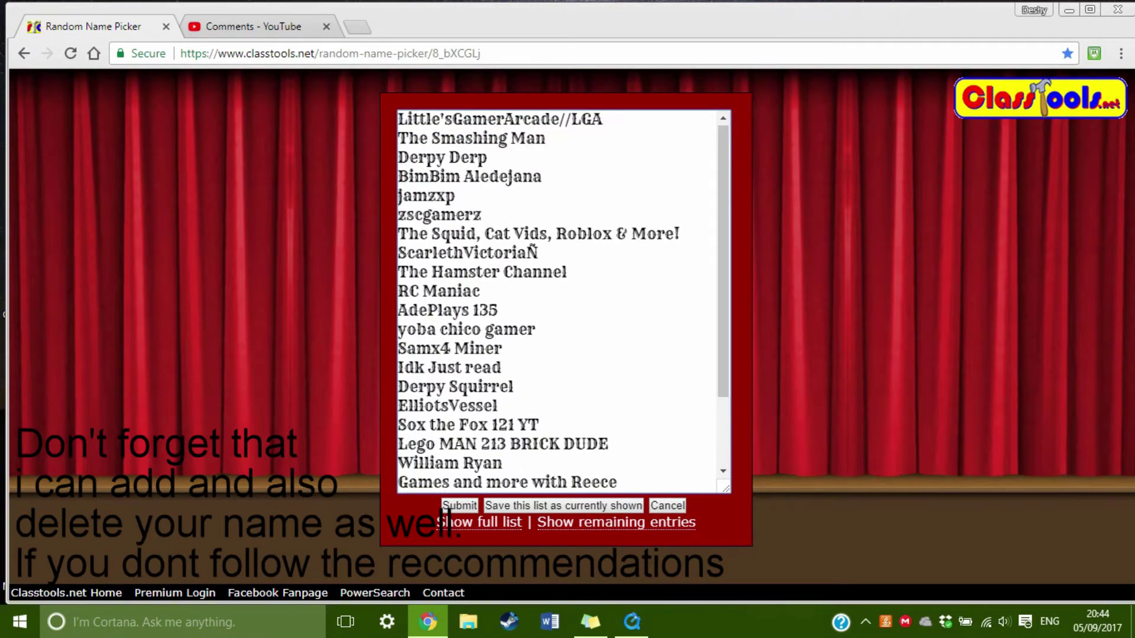
scroll(448, 512, "down", 3)
key("Return")
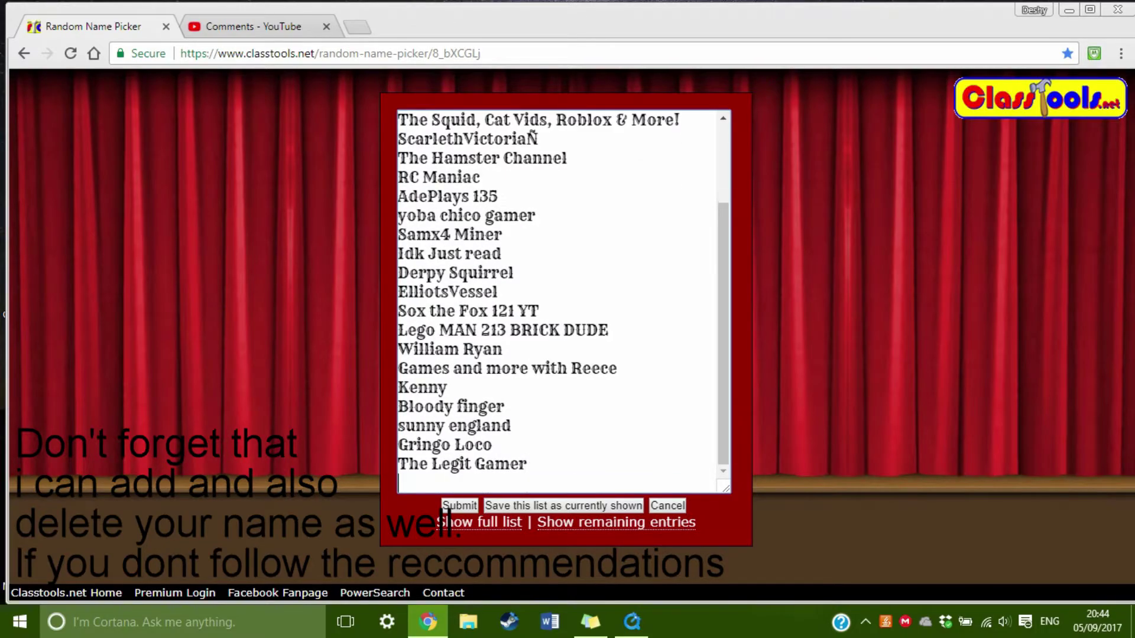
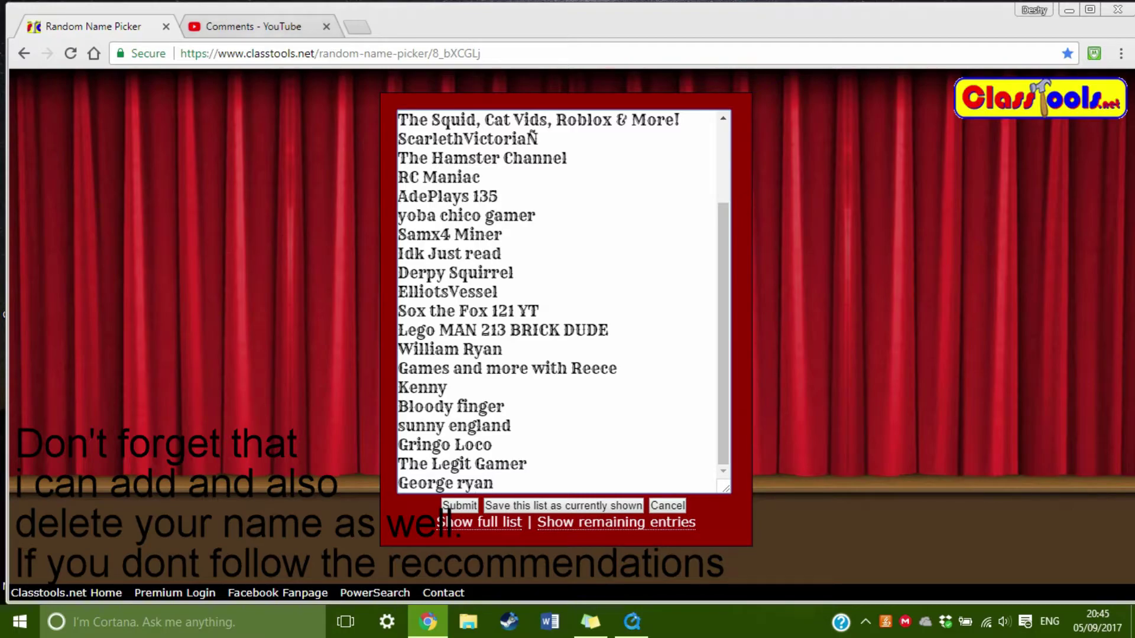
key("ctrl+Tab")
Step: Scroll far down the channel's comments looking for new commenters
scroll(447, 514, "down", 7)
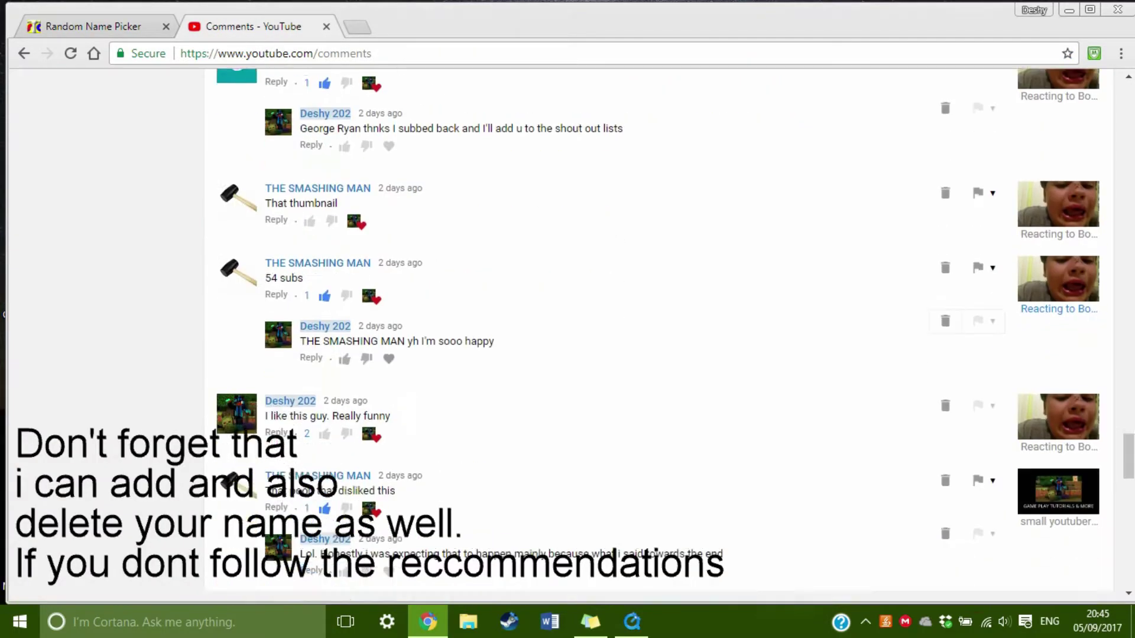
scroll(568, 334, "down", 8)
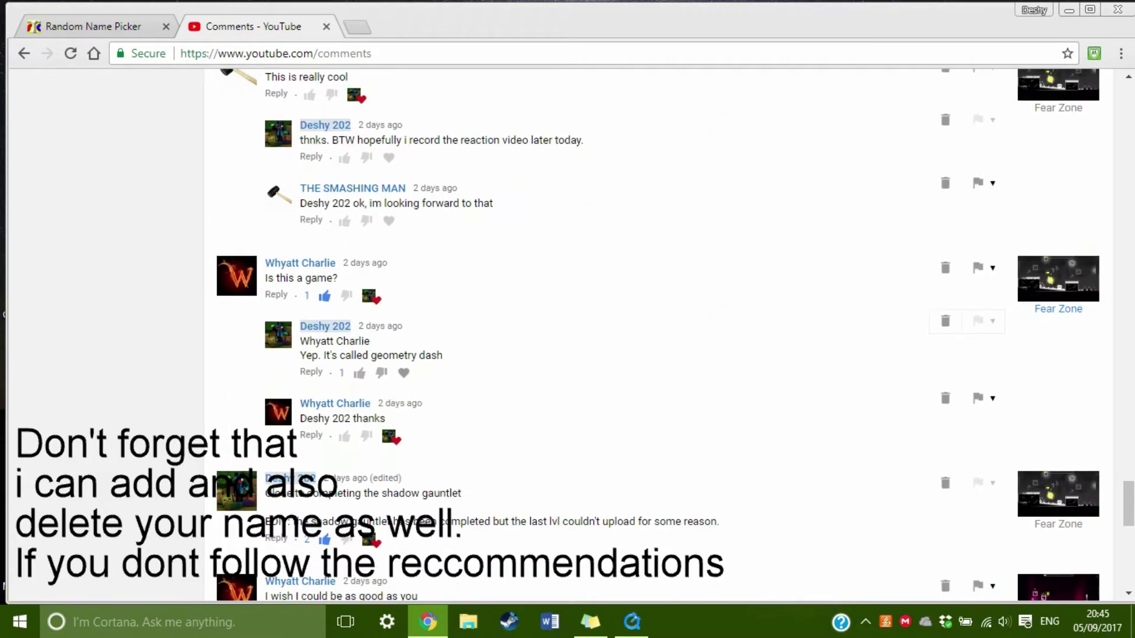
scroll(568, 334, "down", 4)
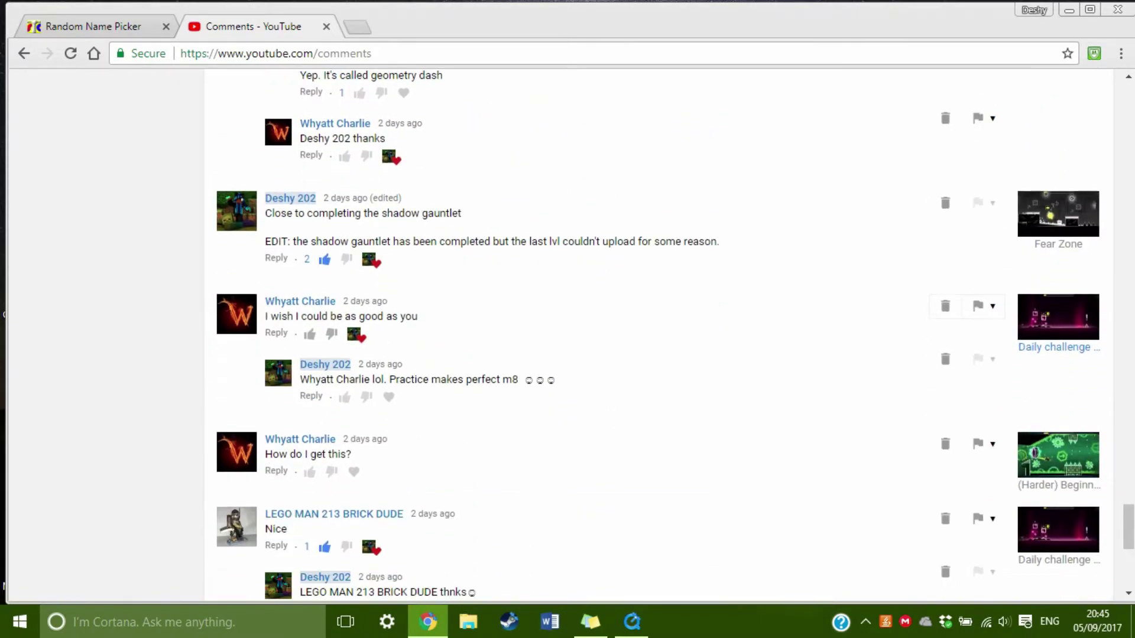
scroll(568, 334, "down", 6)
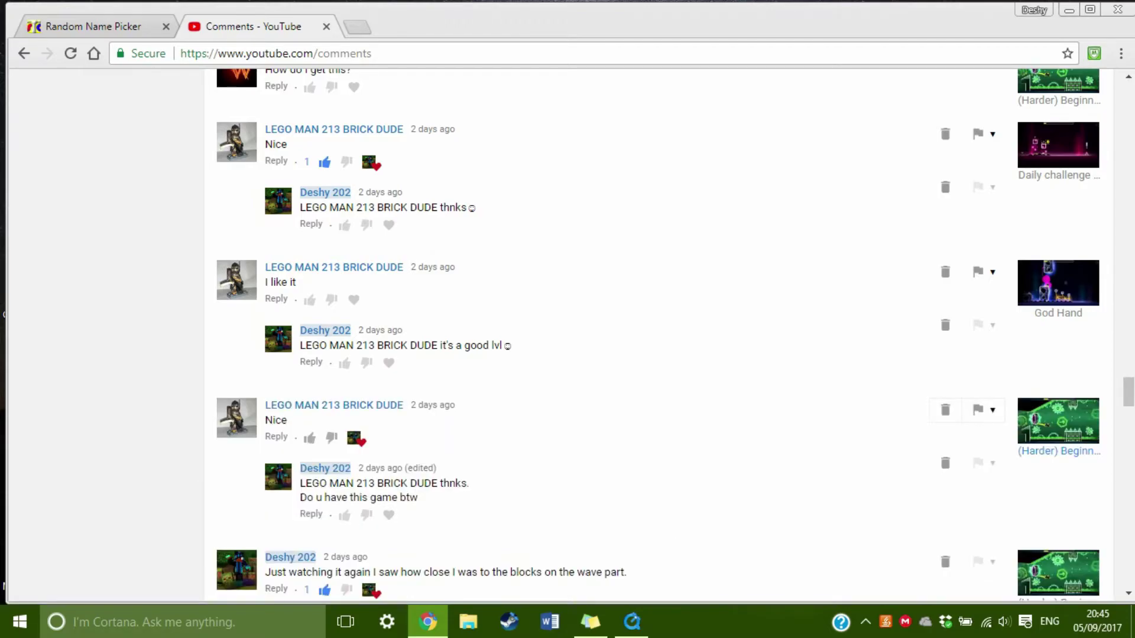
scroll(567, 334, "down", 7)
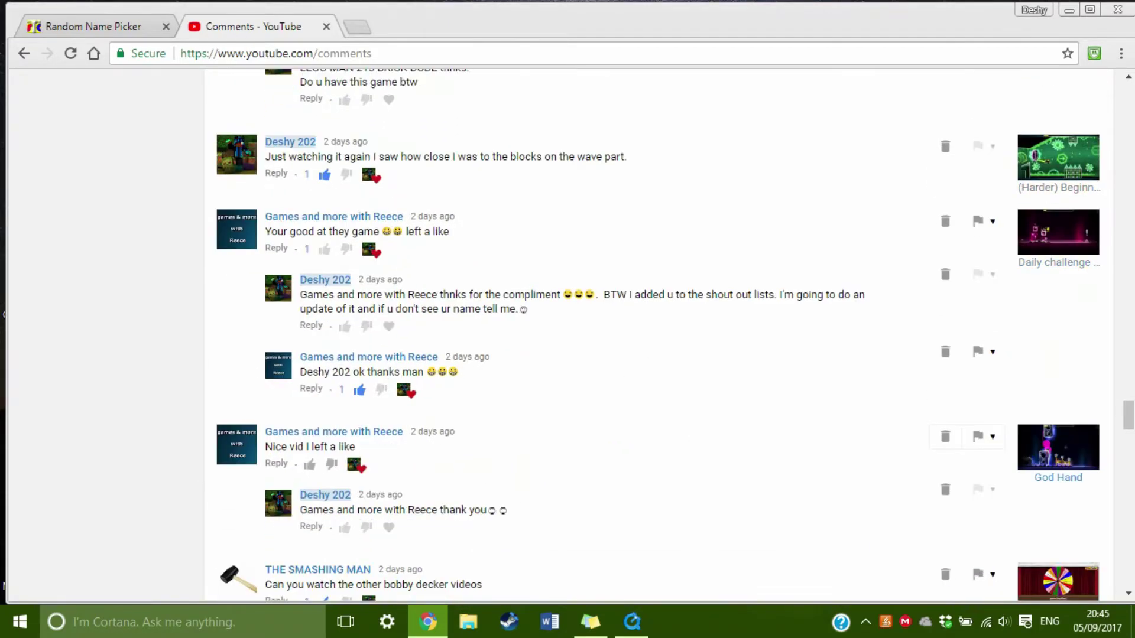
scroll(567, 334, "down", 1)
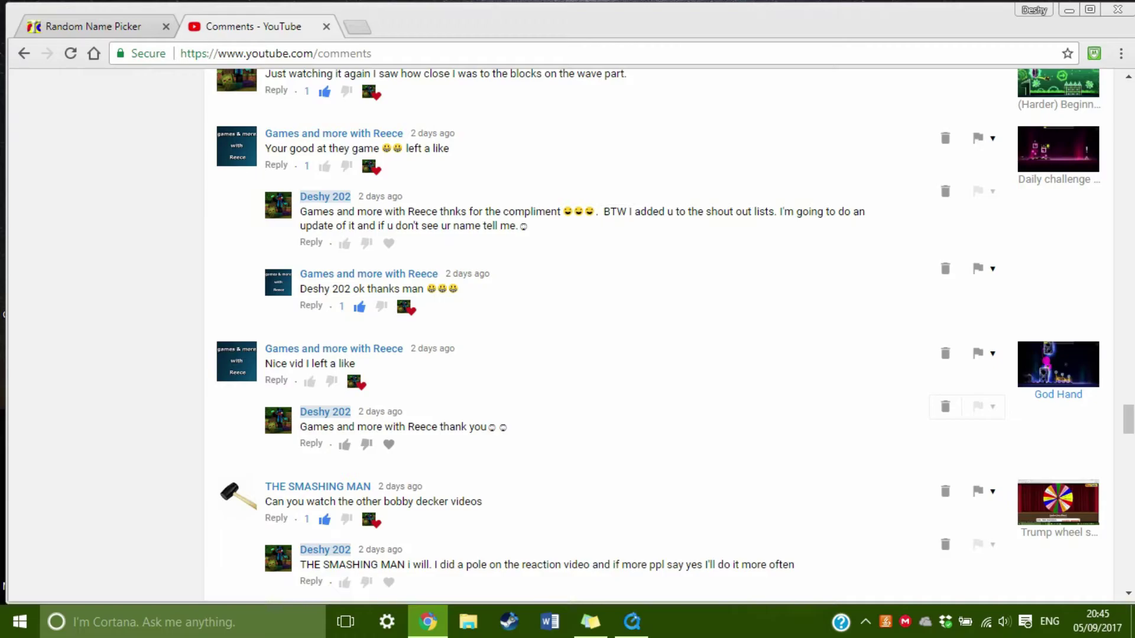
scroll(567, 333, "down", 6)
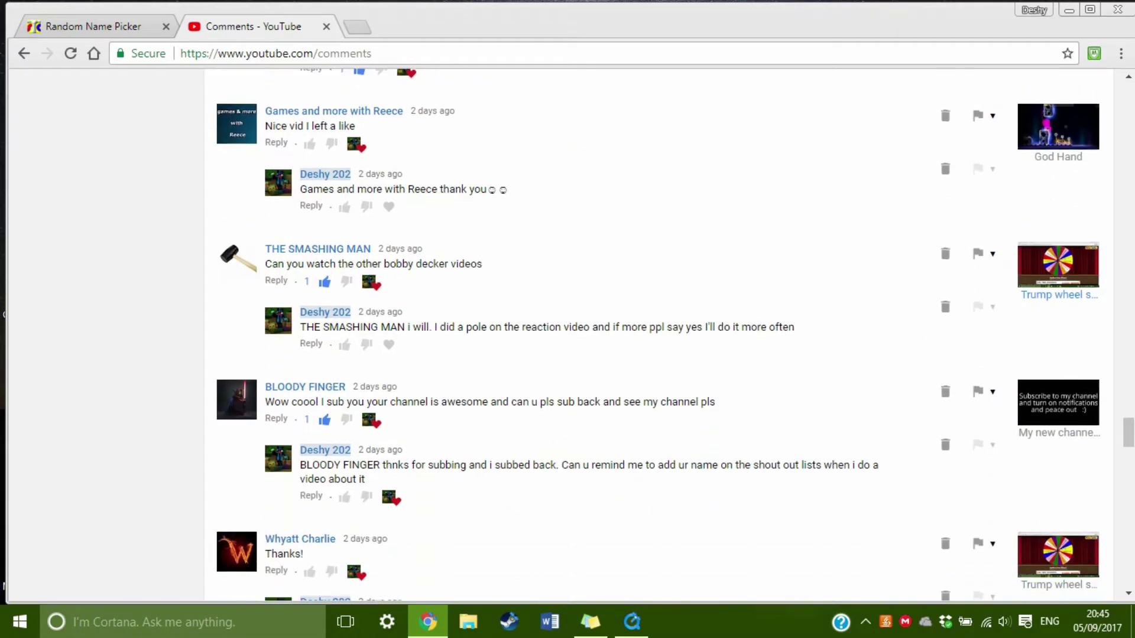
scroll(567, 334, "down", 6)
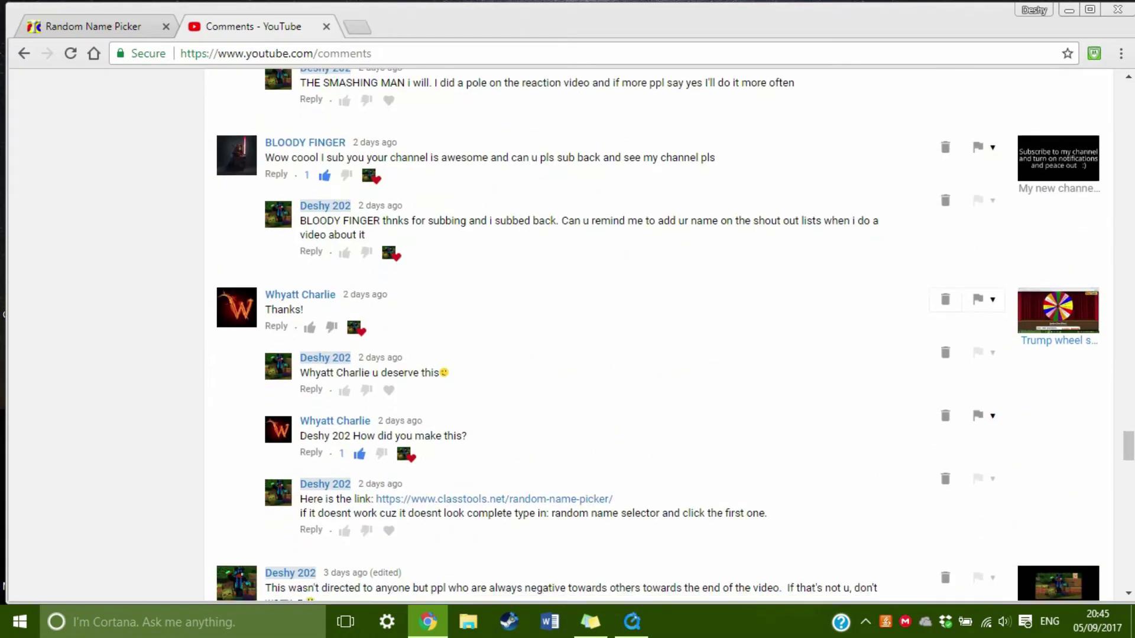
scroll(567, 334, "down", 9)
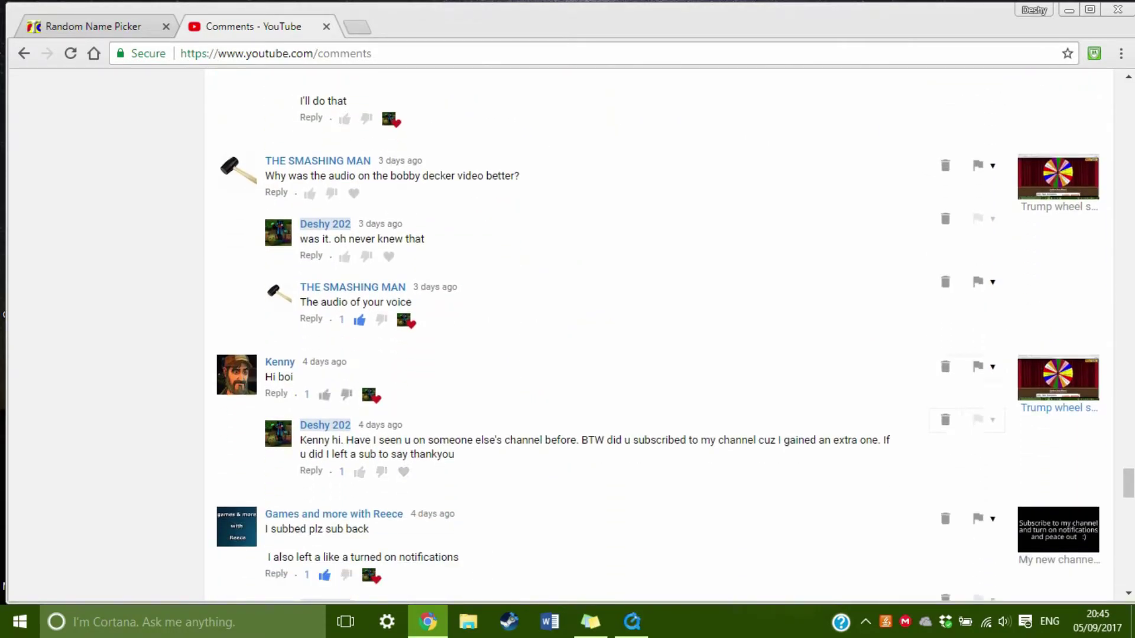
scroll(567, 334, "down", 3)
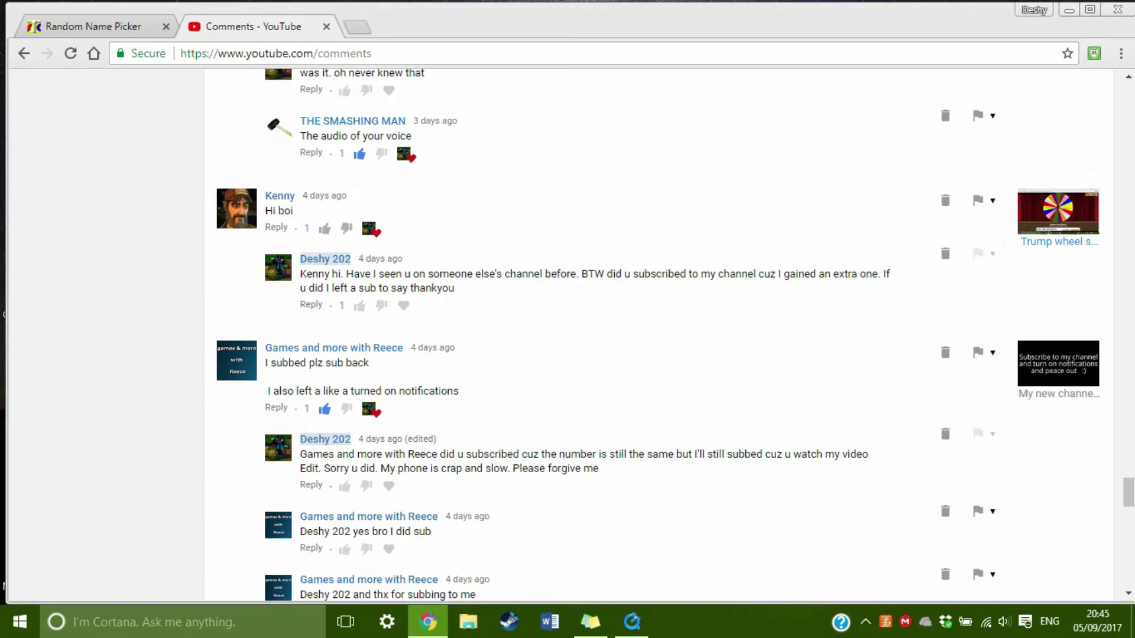
scroll(591, 331, "down", 8)
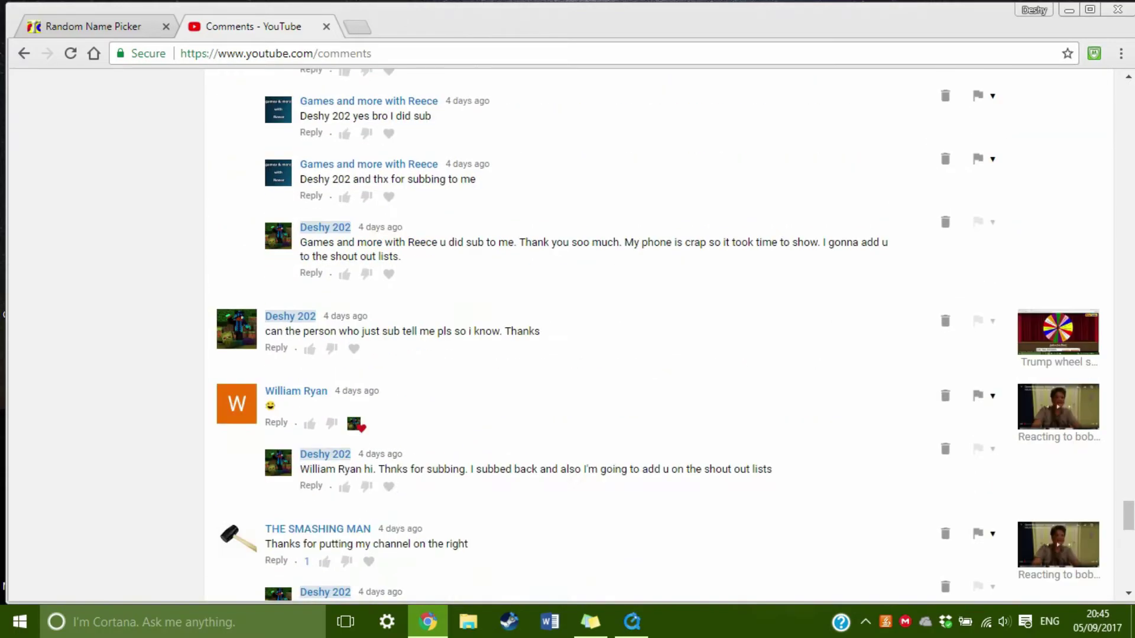
scroll(591, 331, "down", 5)
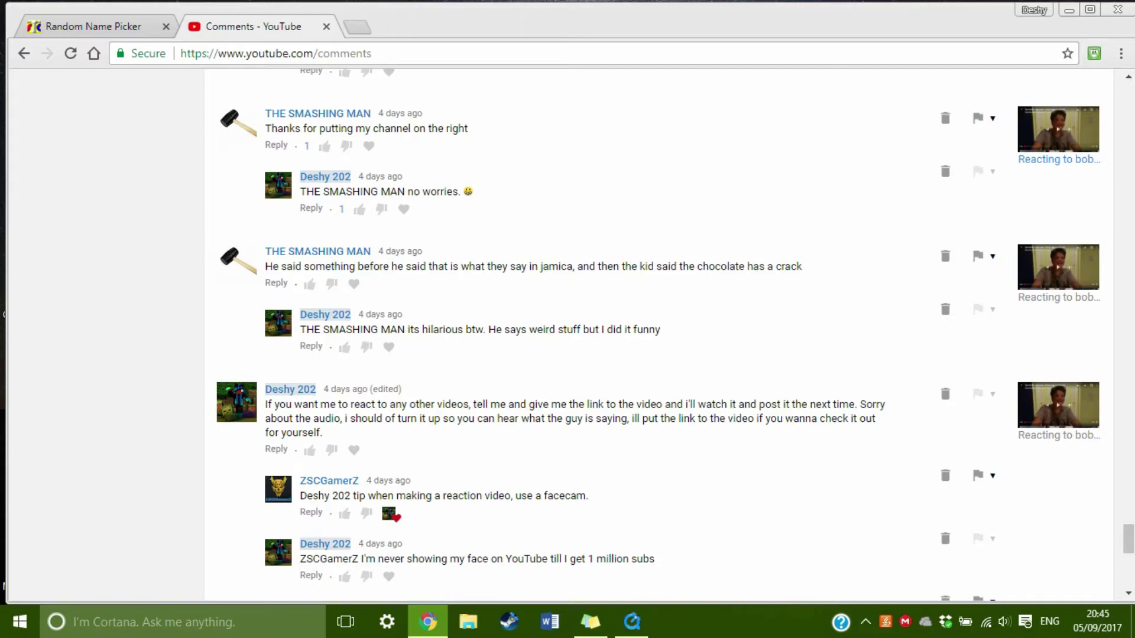
scroll(591, 331, "down", 4)
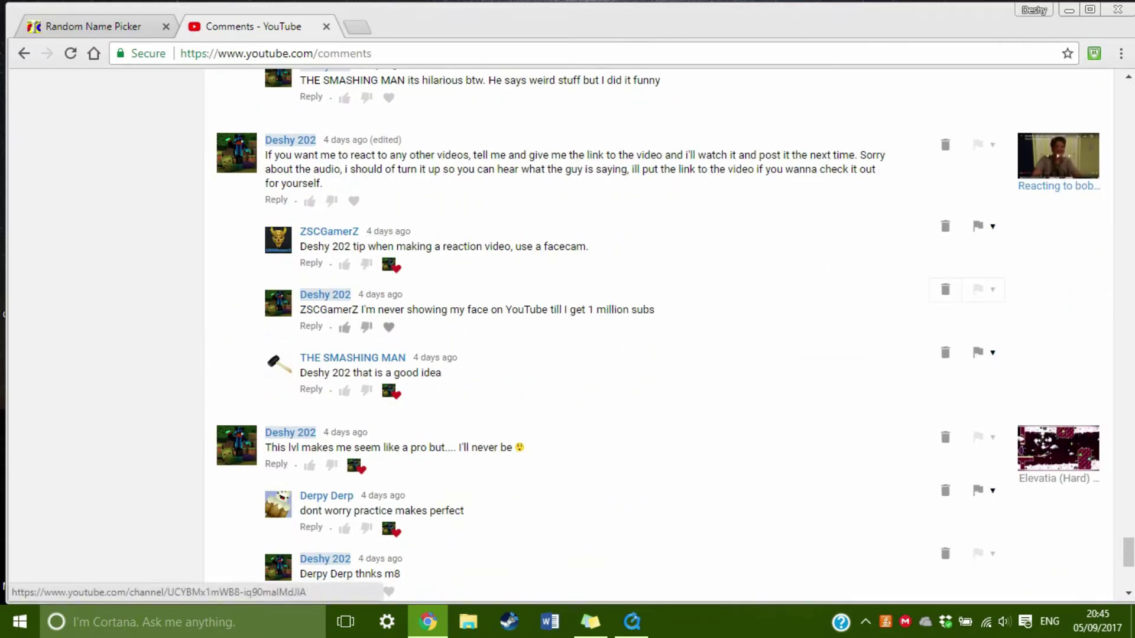
Step: Select the text of the '1 million subs' reply, then go back to the name list
left_click_drag(300, 310, 654, 310)
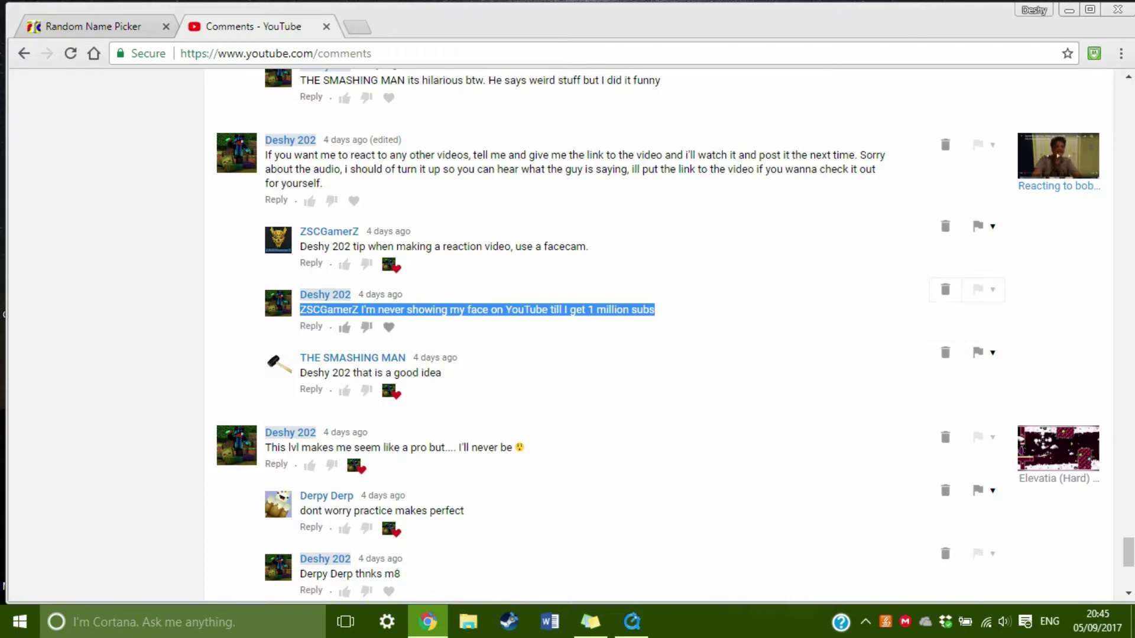
scroll(591, 331, "down", 10)
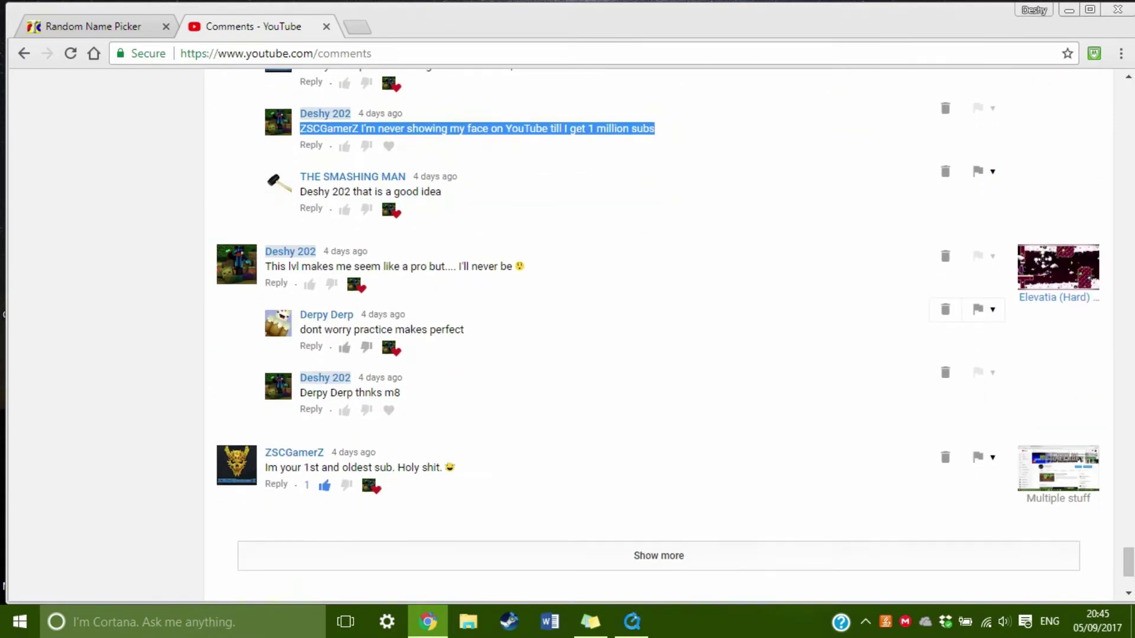
scroll(591, 331, "up", 15)
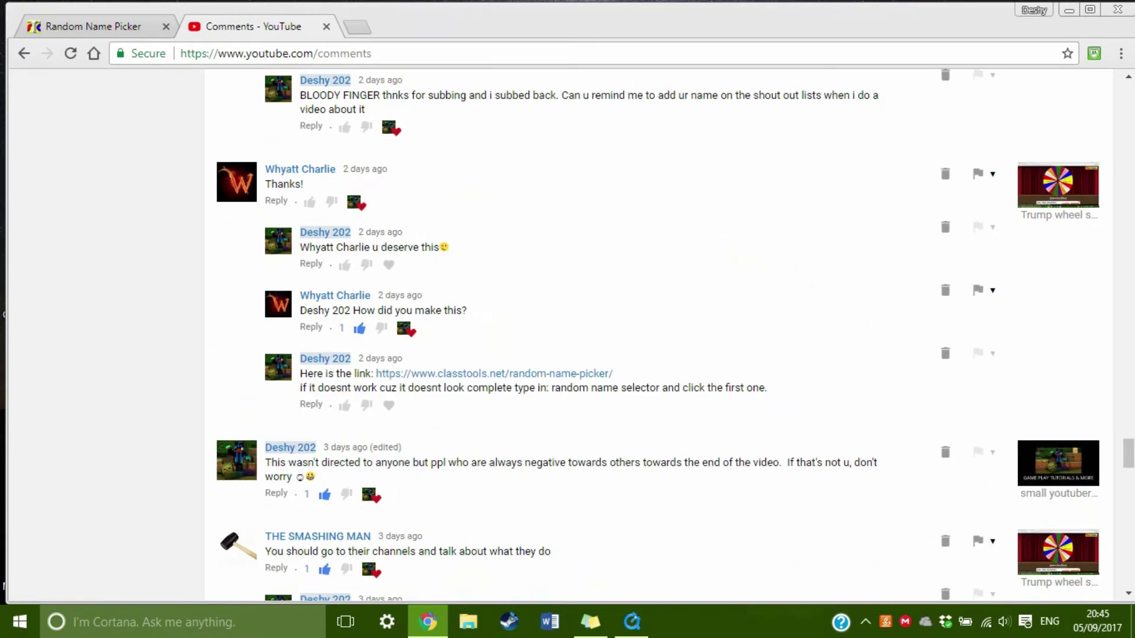
scroll(591, 331, "up", 20)
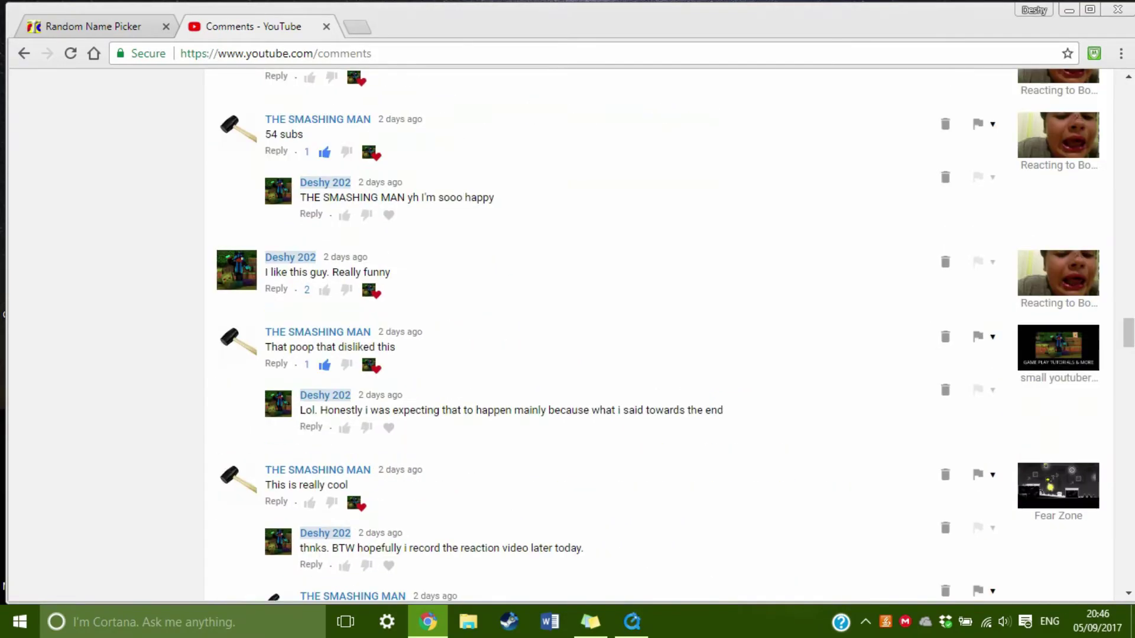
scroll(591, 331, "up", 20)
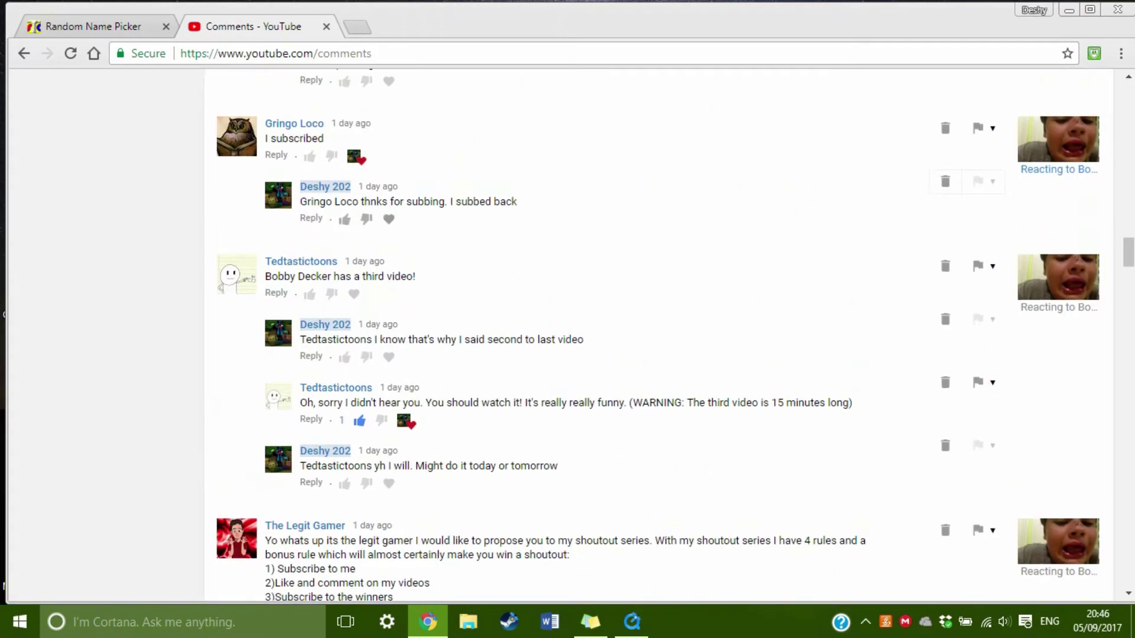
key("ctrl+Tab")
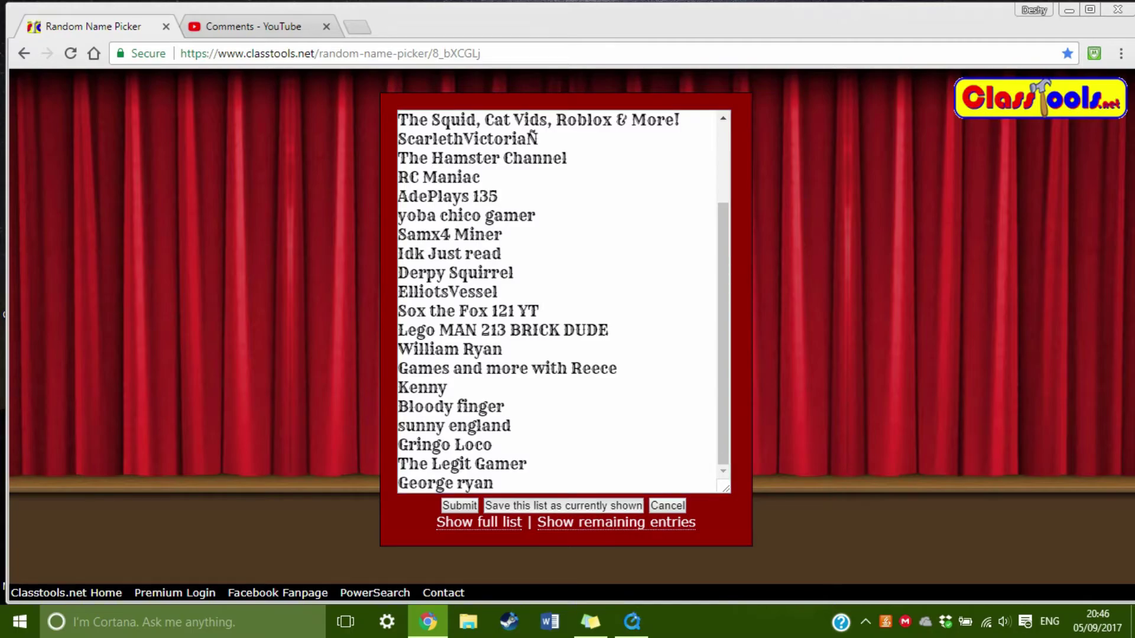
Step: Submit the edited list and unlock it with the template password, confirming both success messages
key("Tab")
key("Return")
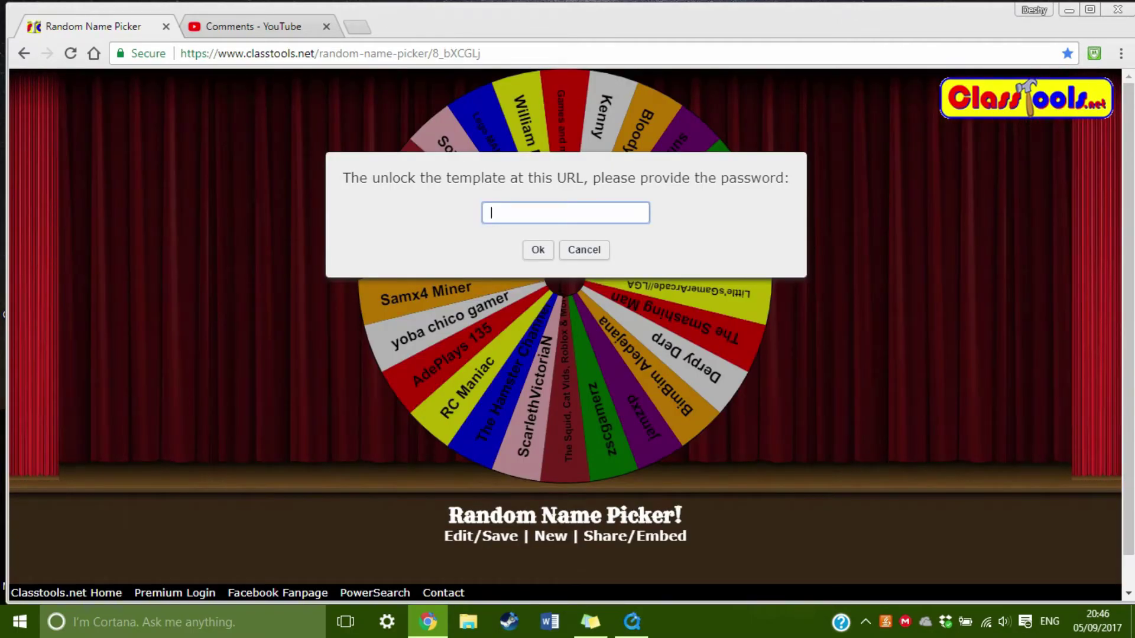
key("BackSpace")
key("BackSpace")
key("BackSpace")
left_click(537, 249)
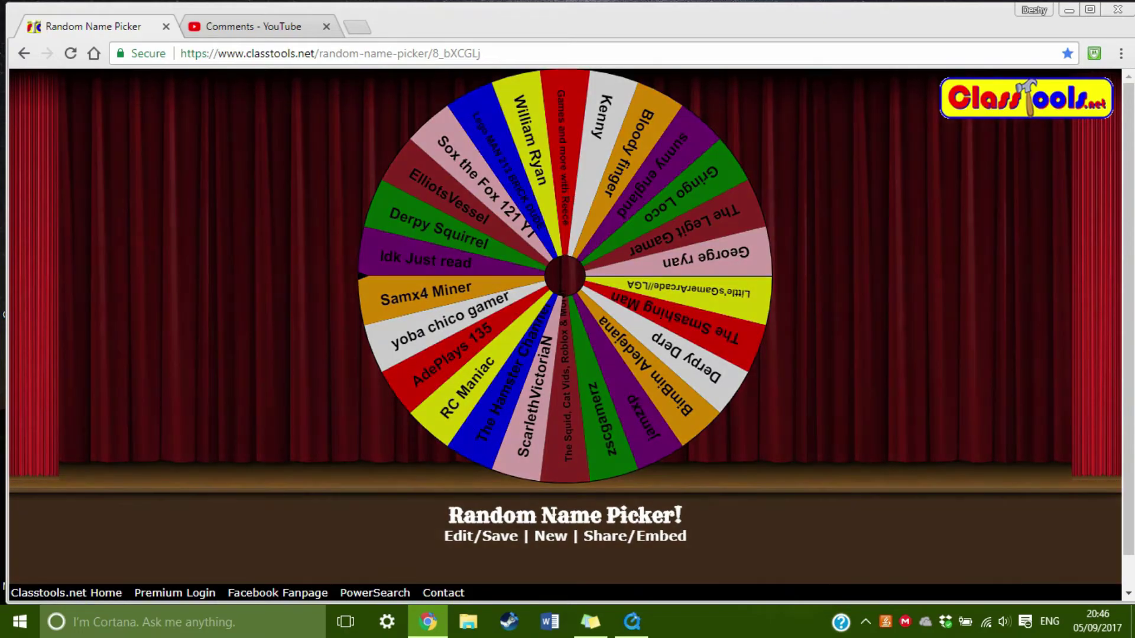
left_click(566, 211)
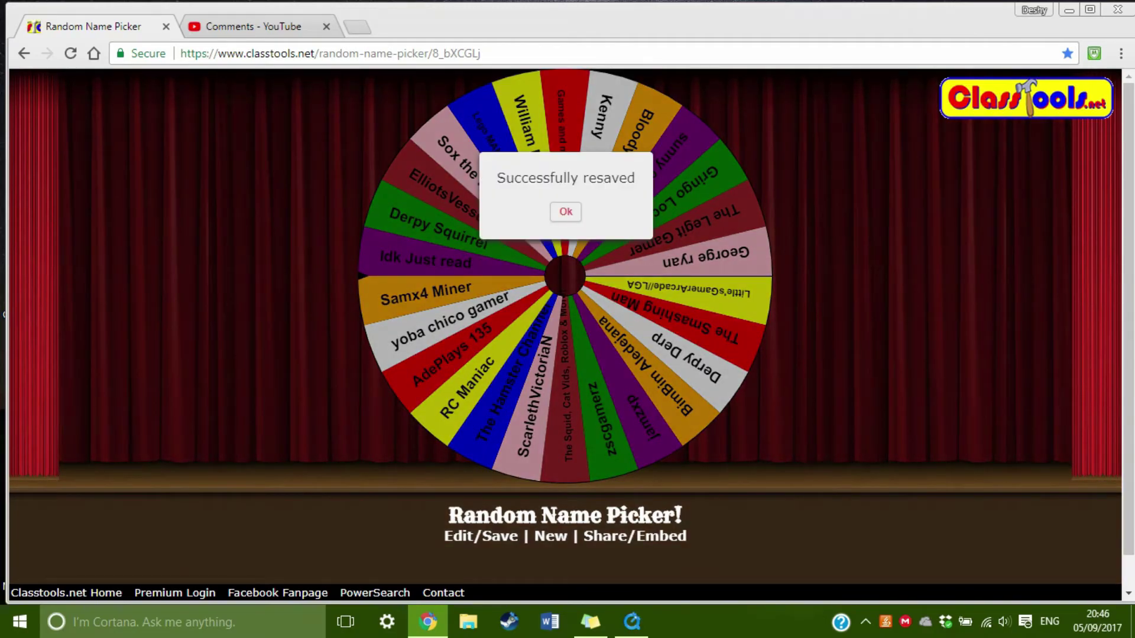
left_click(565, 211)
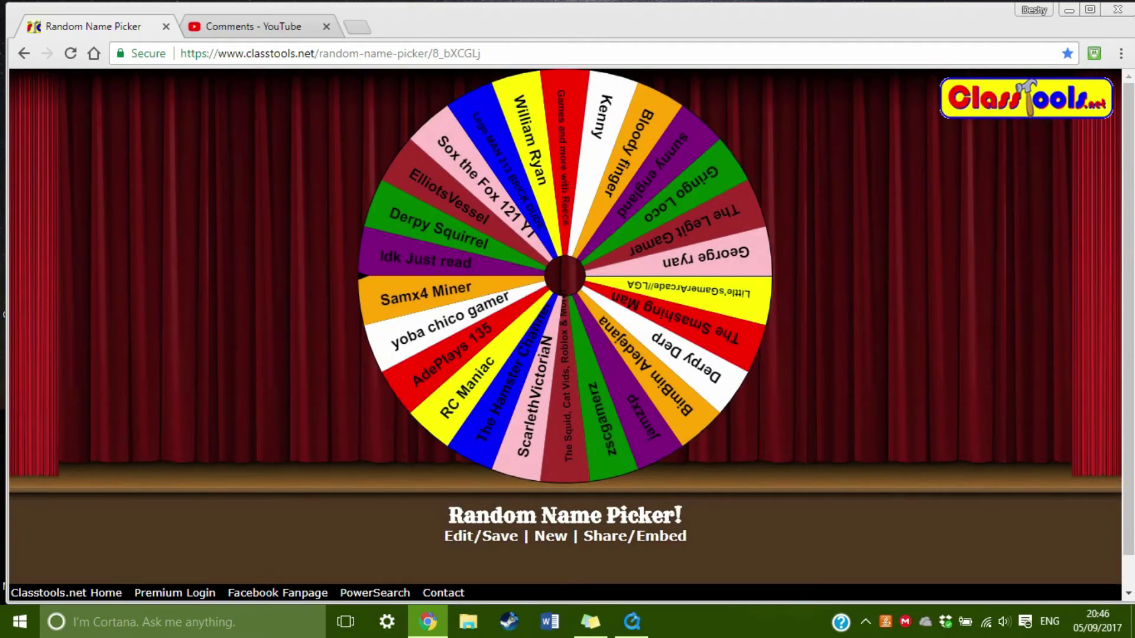